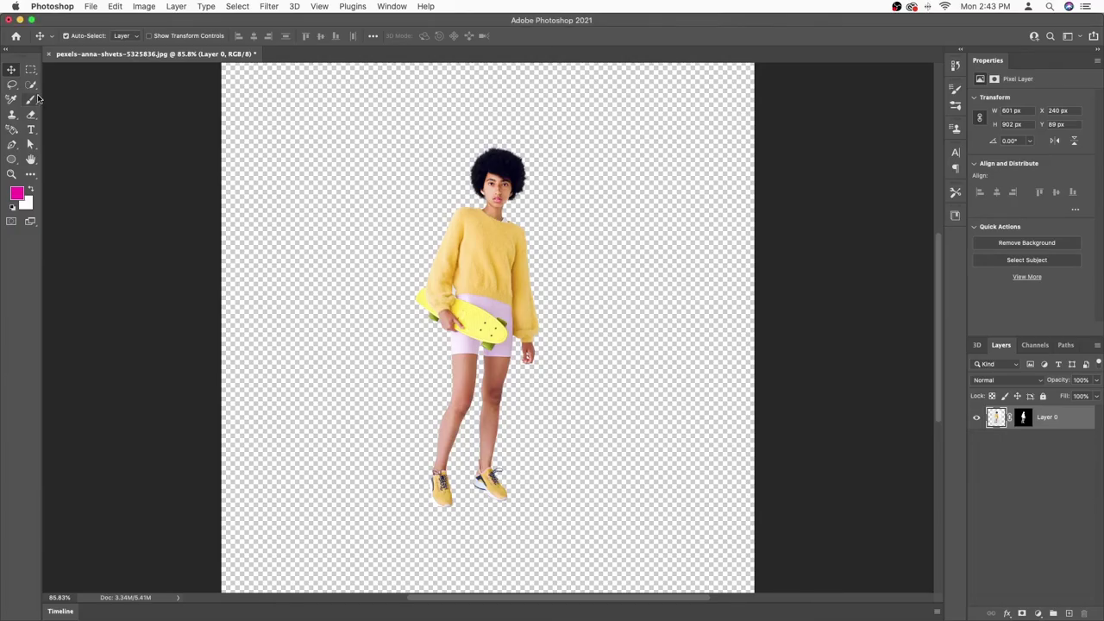
At 100% zoom, place a 1 px single-column selection through the skateboarder's centre at X 540 px
click(31, 174)
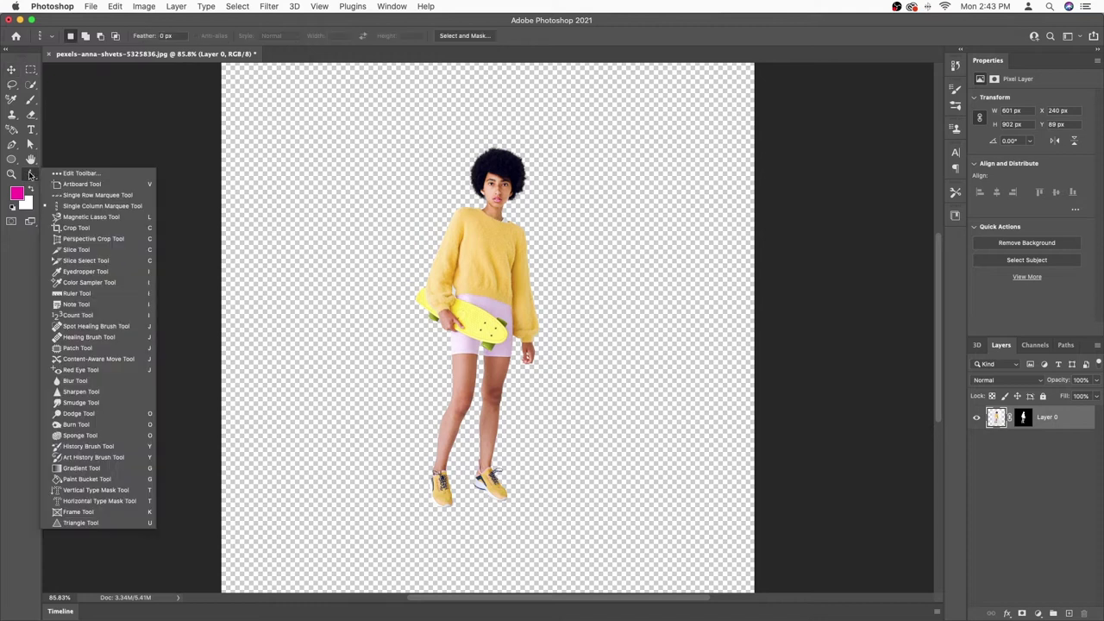
click(108, 207)
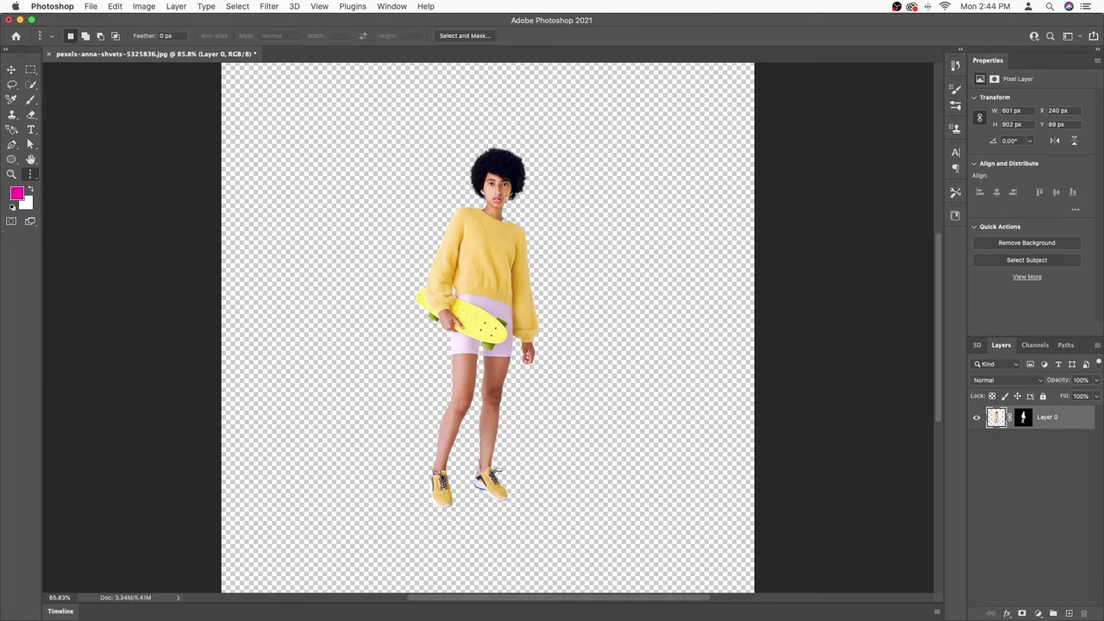
key(super+equal)
key(super+equal)
key(super+minus)
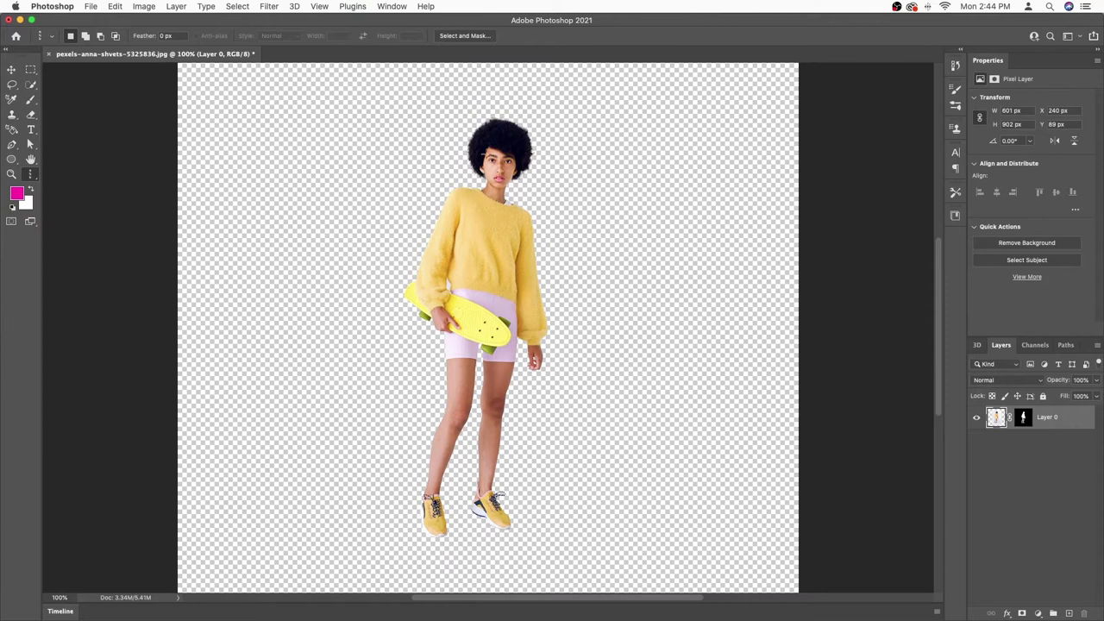
drag(496, 119, 492, 165)
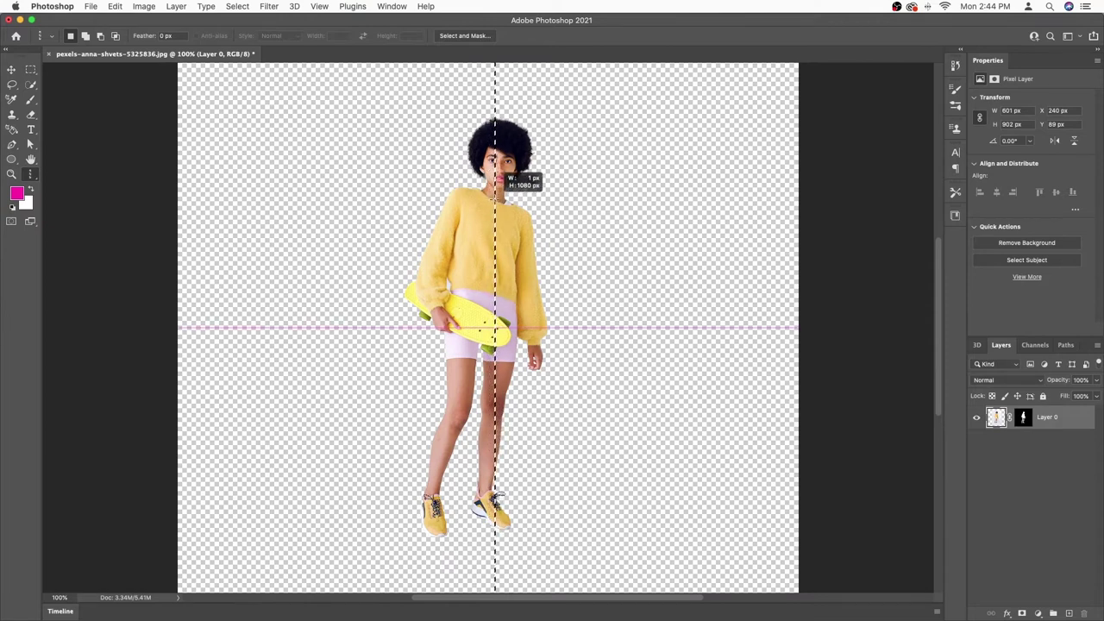
drag(492, 169, 489, 169)
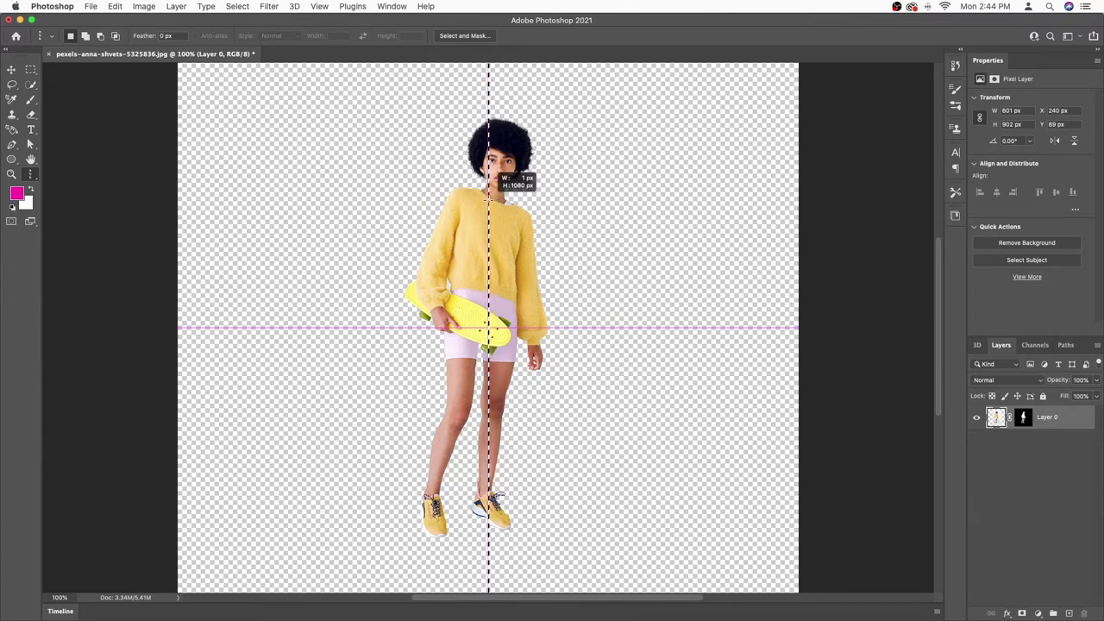
drag(489, 197, 486, 197)
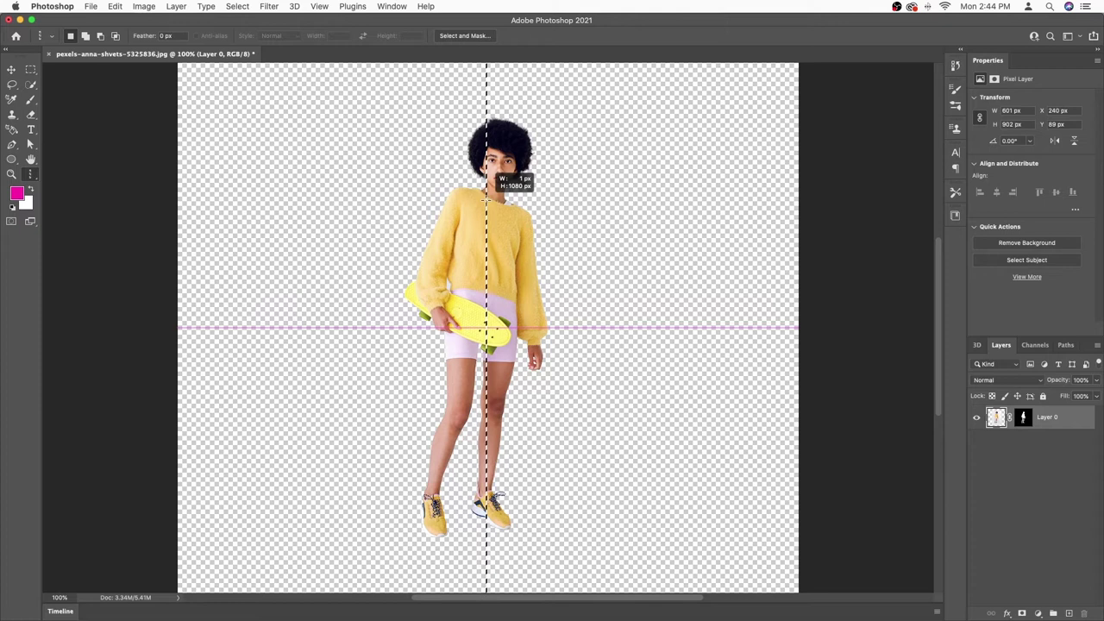
drag(485, 197, 489, 197)
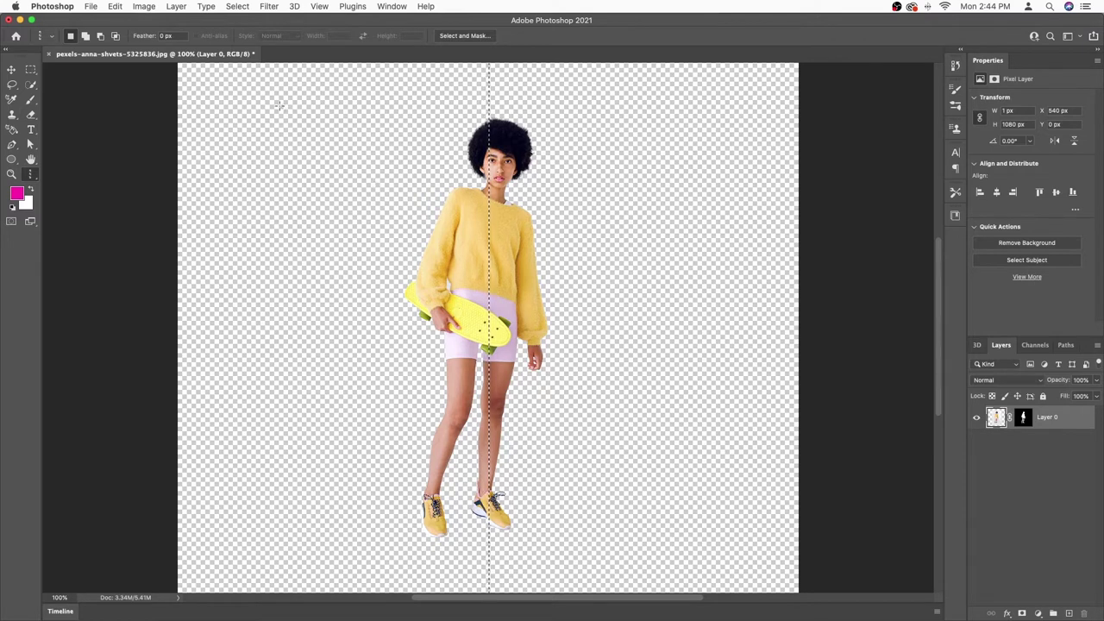
Copy the pixel column and paste it in place as Layer 1
click(115, 6)
click(120, 90)
click(116, 7)
click(145, 111)
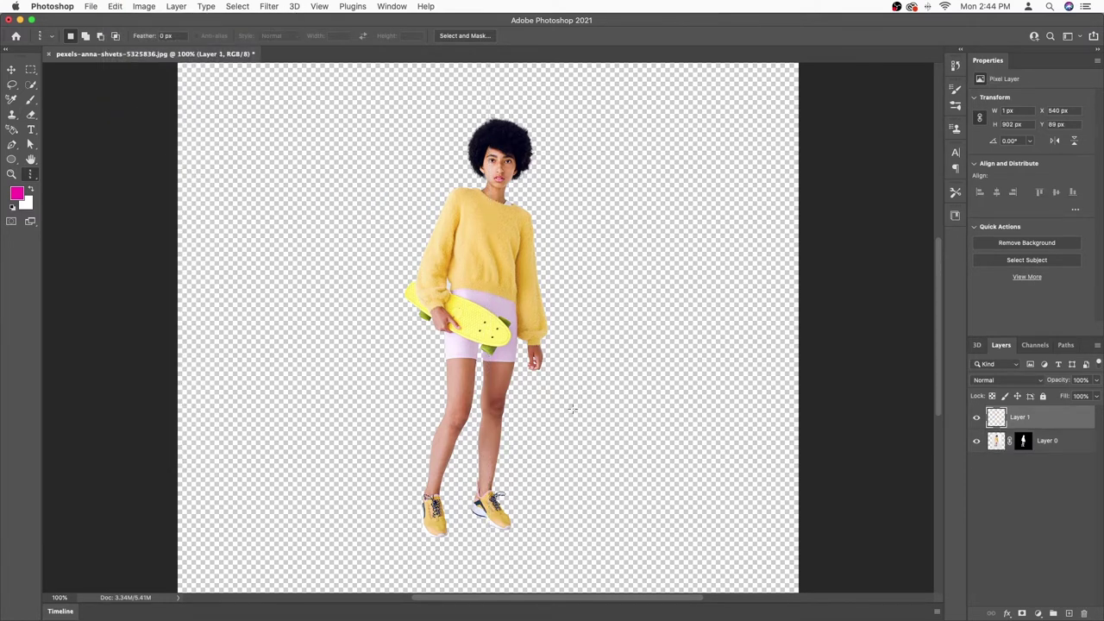
Hide the photo Layer 0 and add a new Layer 2 below Layer 1
click(977, 440)
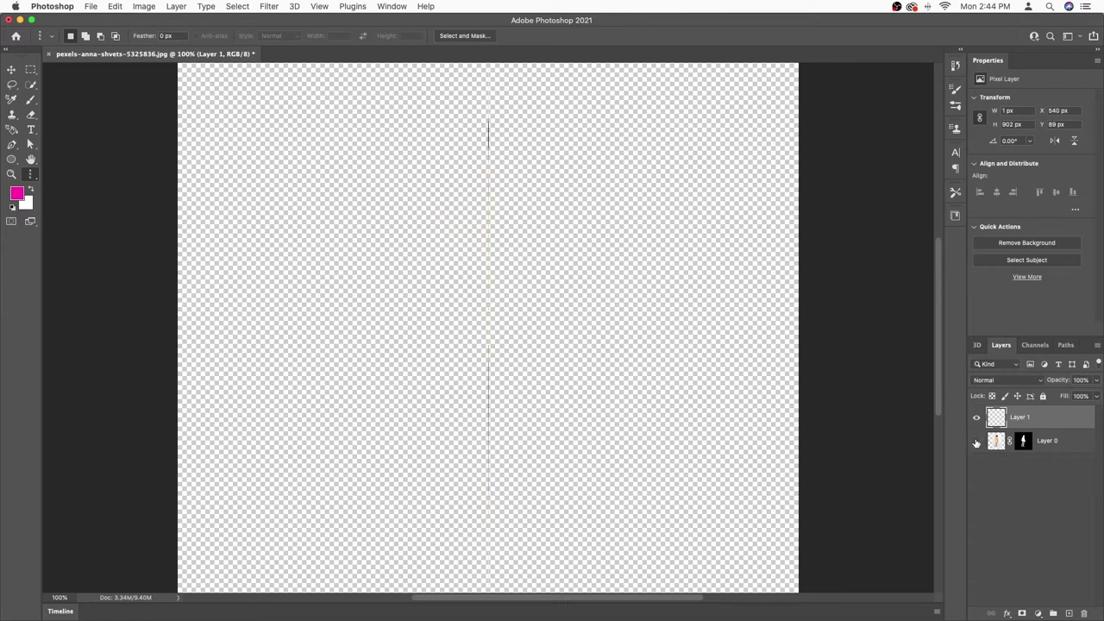
click(1068, 613)
drag(1039, 426, 1039, 451)
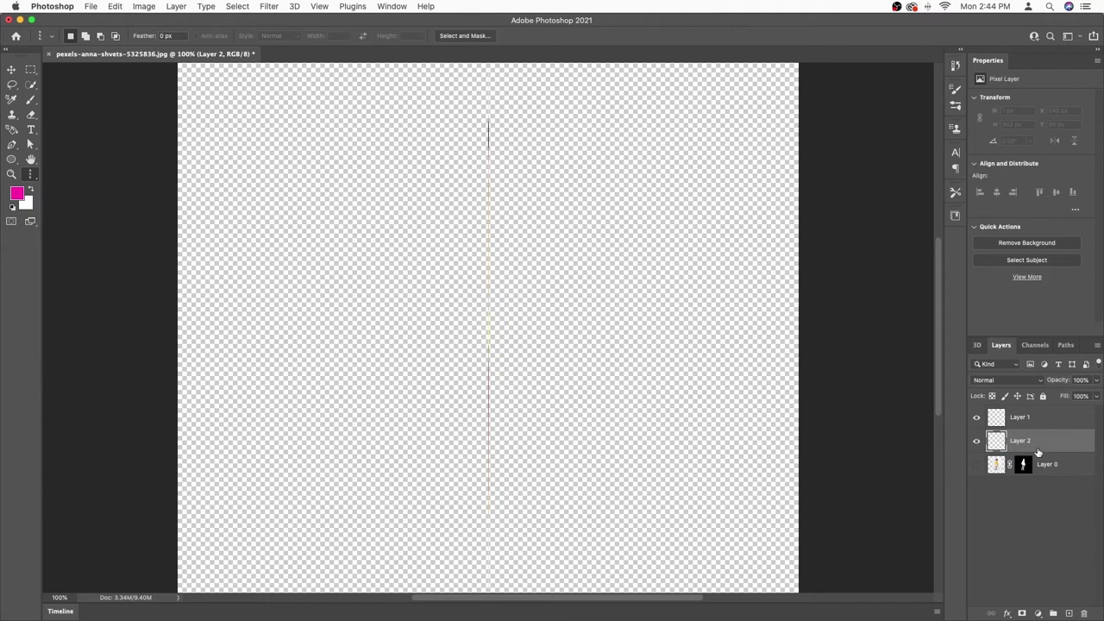
Fill Layer 2 with the magenta background colour and move the photo layer above it
key(x)
key(super+BackSpace)
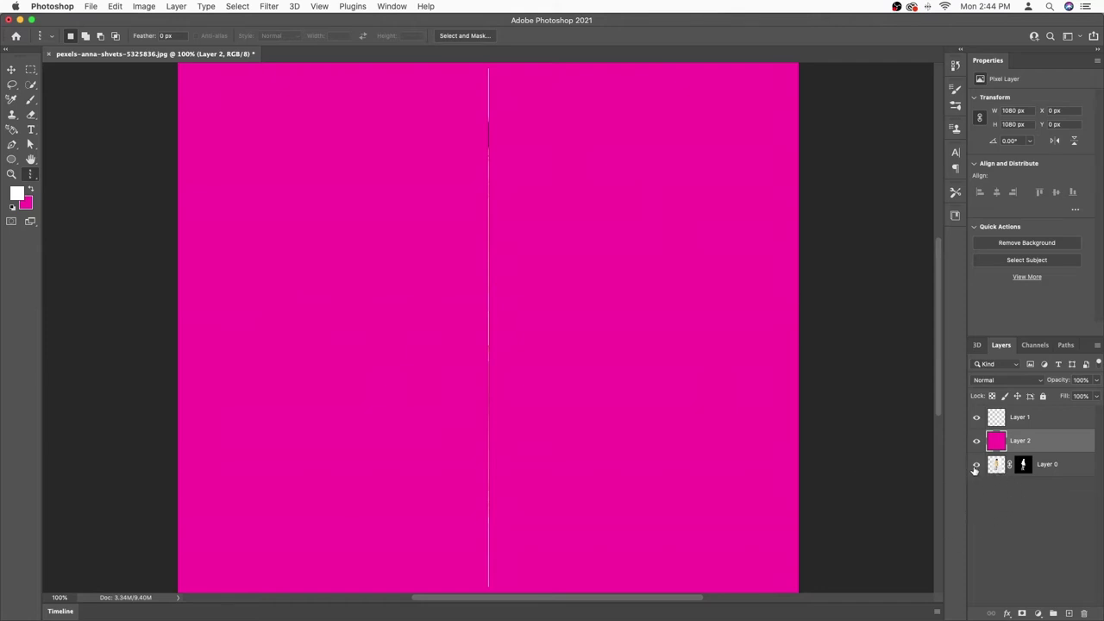
drag(1039, 466, 1023, 433)
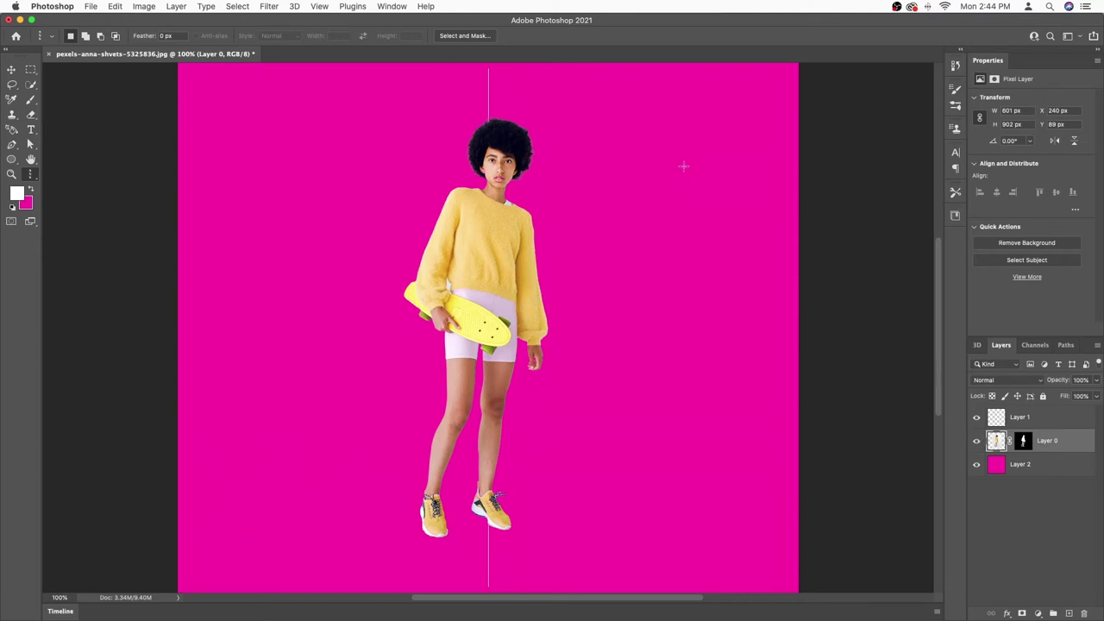
Show rulers and add horizontal guides above her head and below her feet
key(super+r)
drag(543, 69, 545, 131)
drag(569, 72, 562, 537)
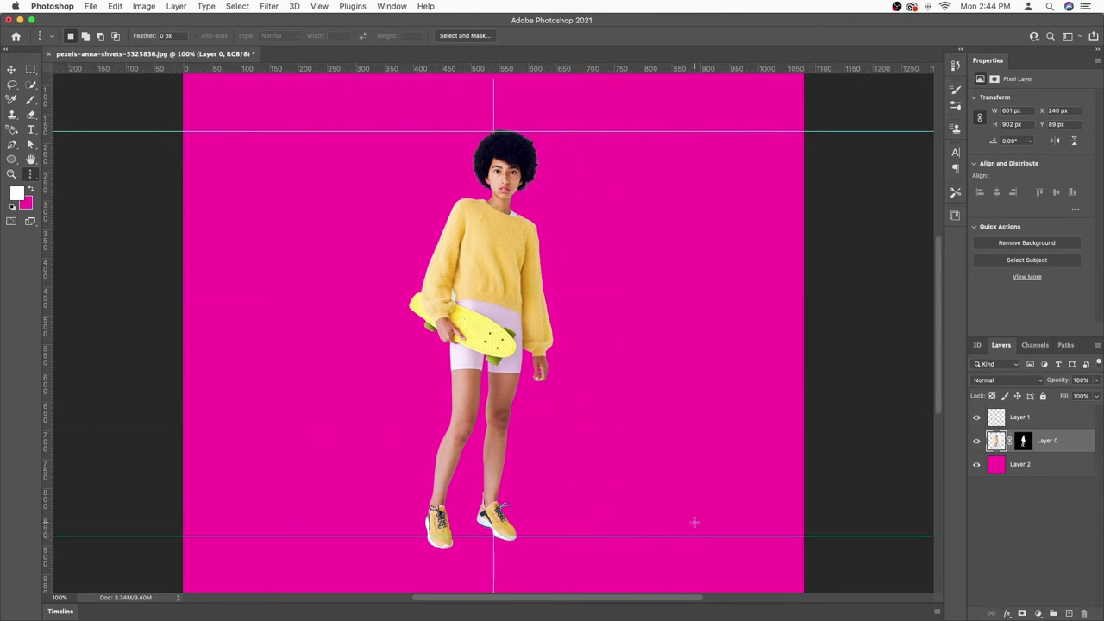
With the photo hidden, delete Layer 1's column pixels above the top guide and below the bottom guide
click(977, 441)
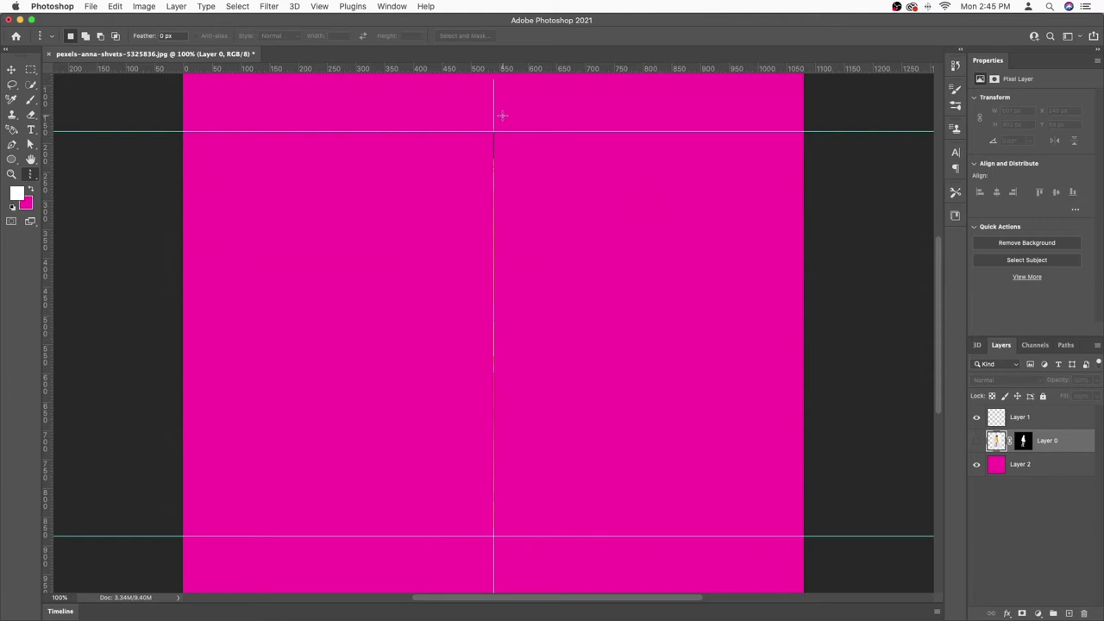
key(m)
mouse_move(477, 69)
mouse_down()
mouse_move(477, 84)
mouse_move(470, 63)
mouse_up()
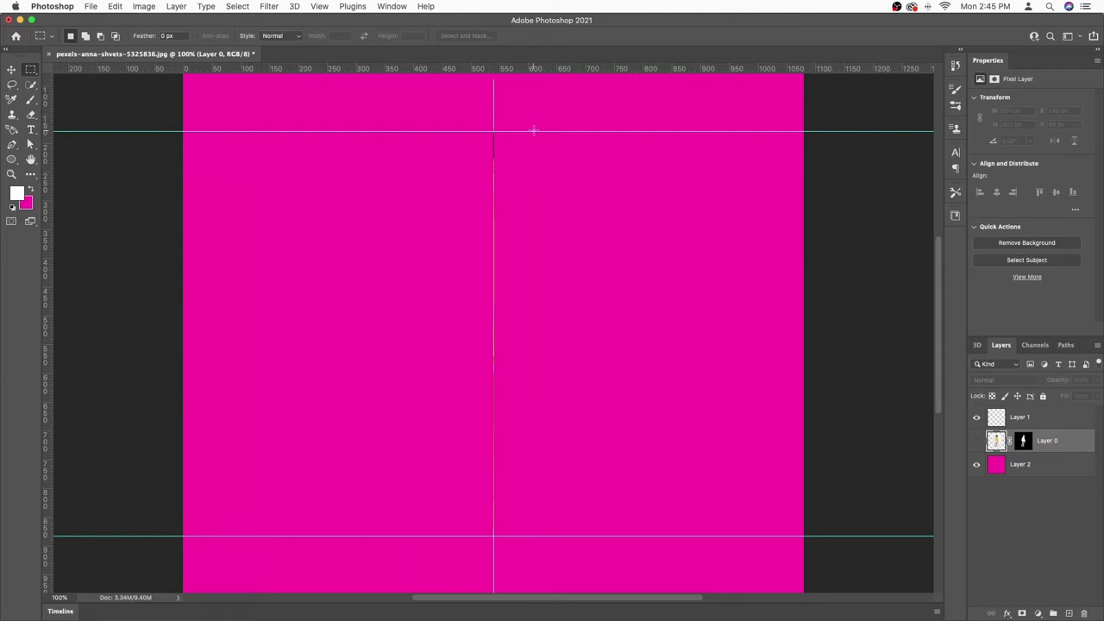
drag(534, 130, 440, 77)
click(1022, 420)
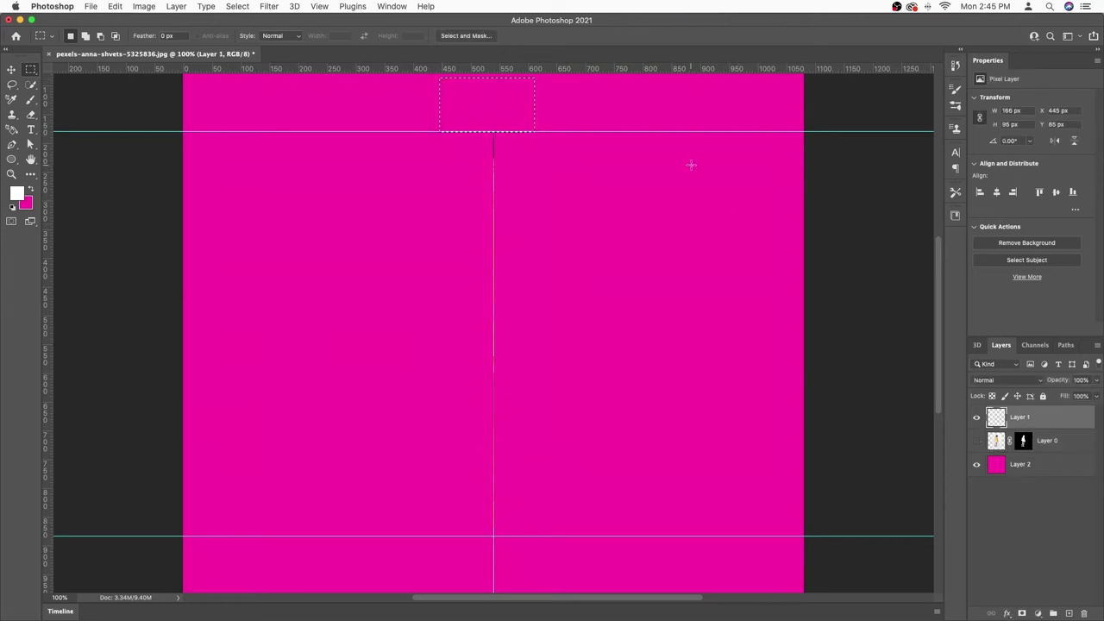
scroll(447, 528, down, 1)
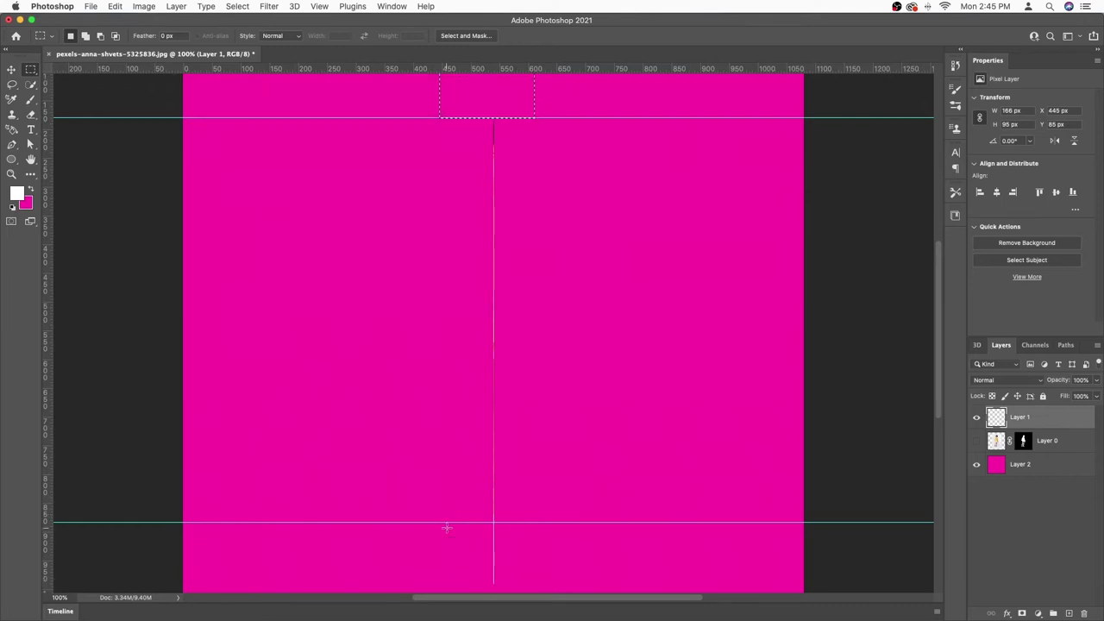
drag(452, 522, 523, 589)
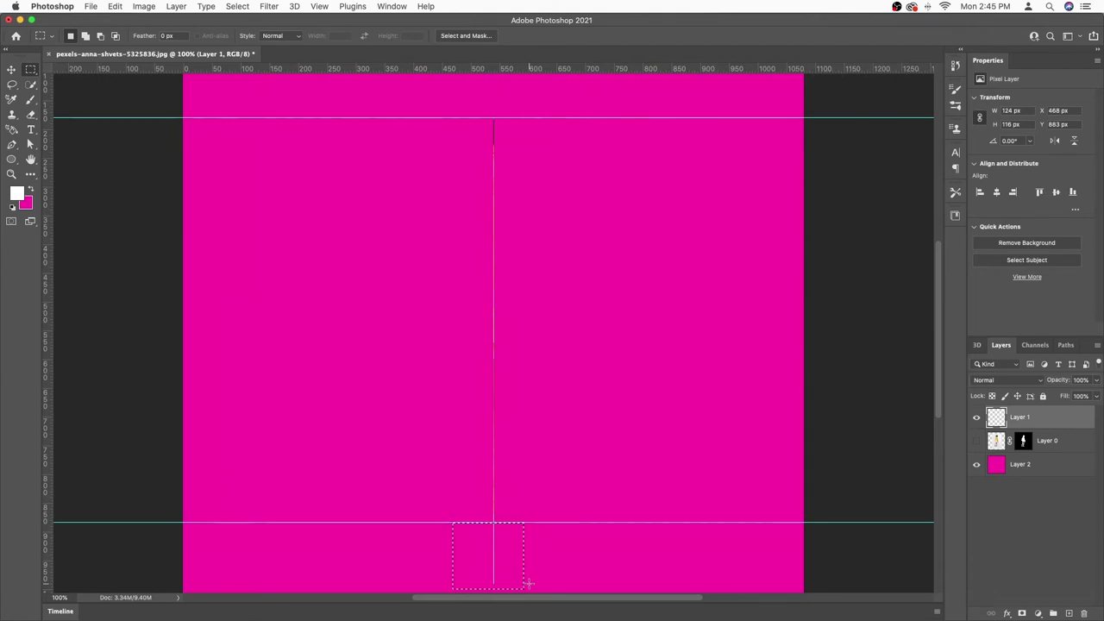
key(Delete)
key(ctrl+d)
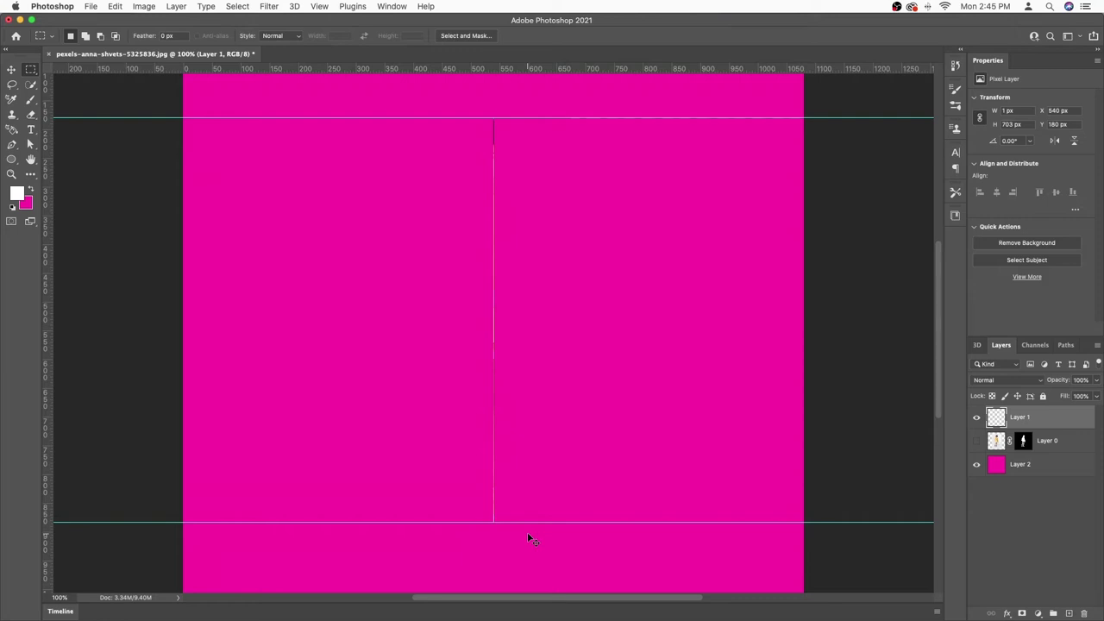
scroll(527, 532, down, 2)
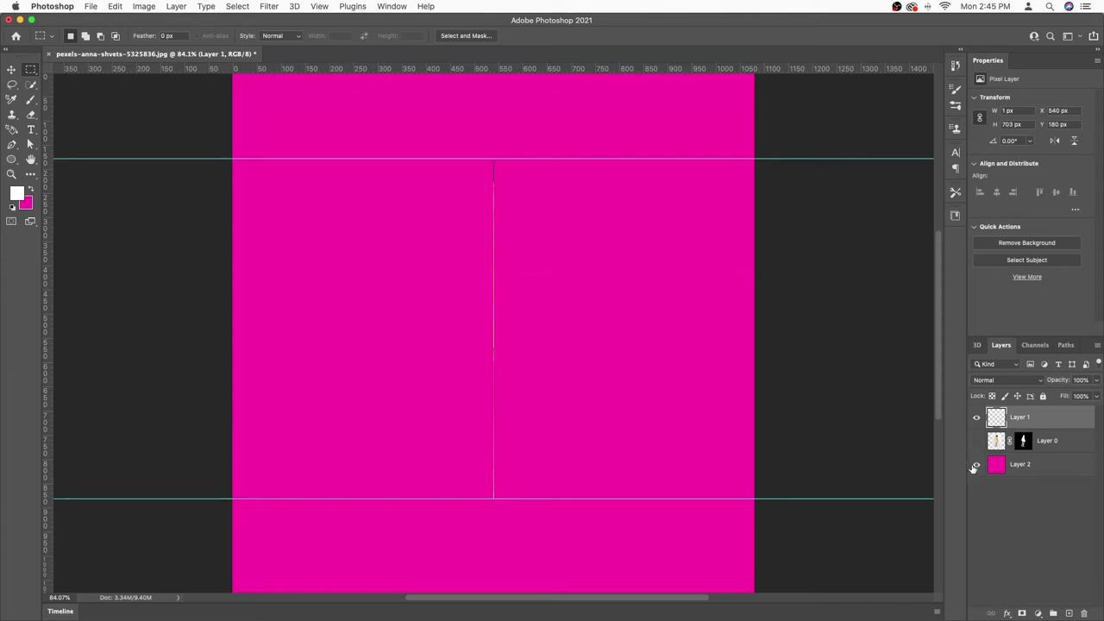
Hide the magenta layer and stretch Layer 1's column to the full 1080 px canvas width
click(976, 464)
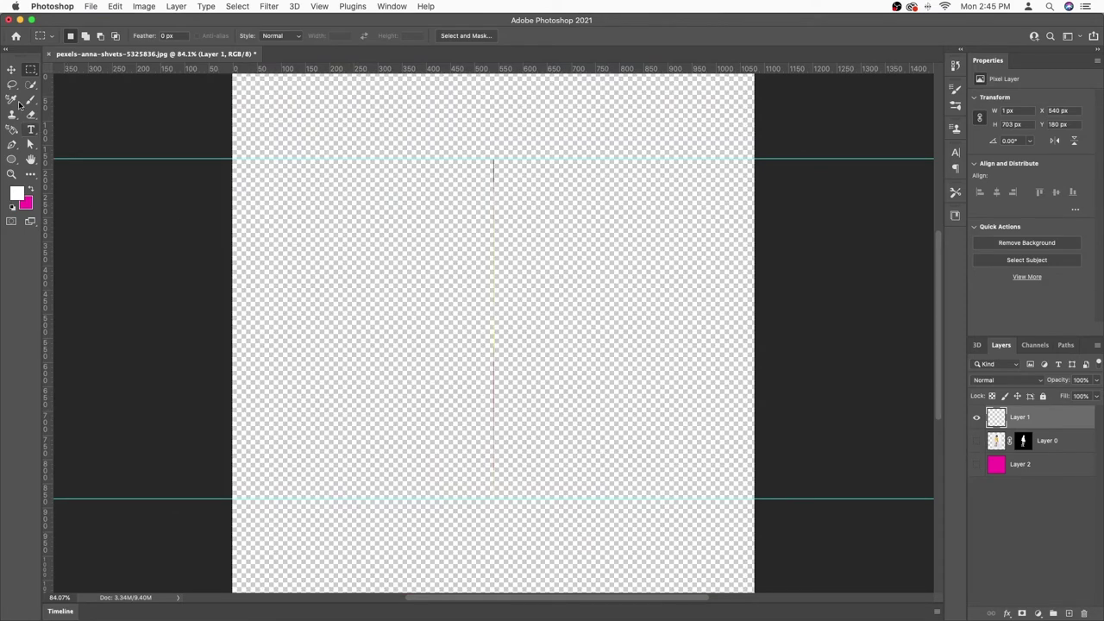
click(11, 69)
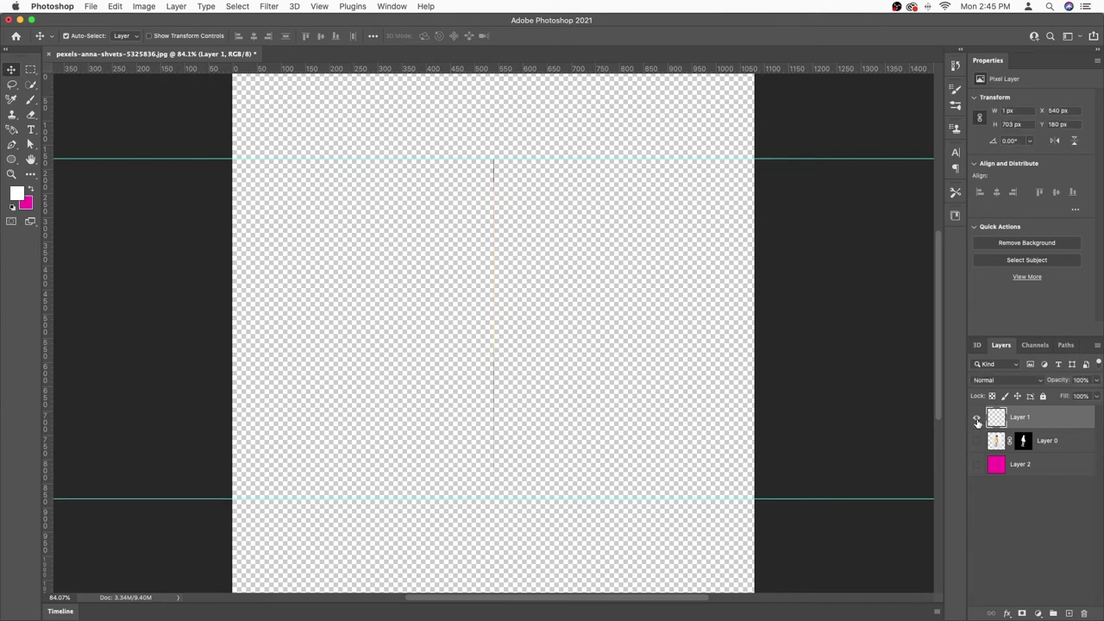
key(ctrl+t)
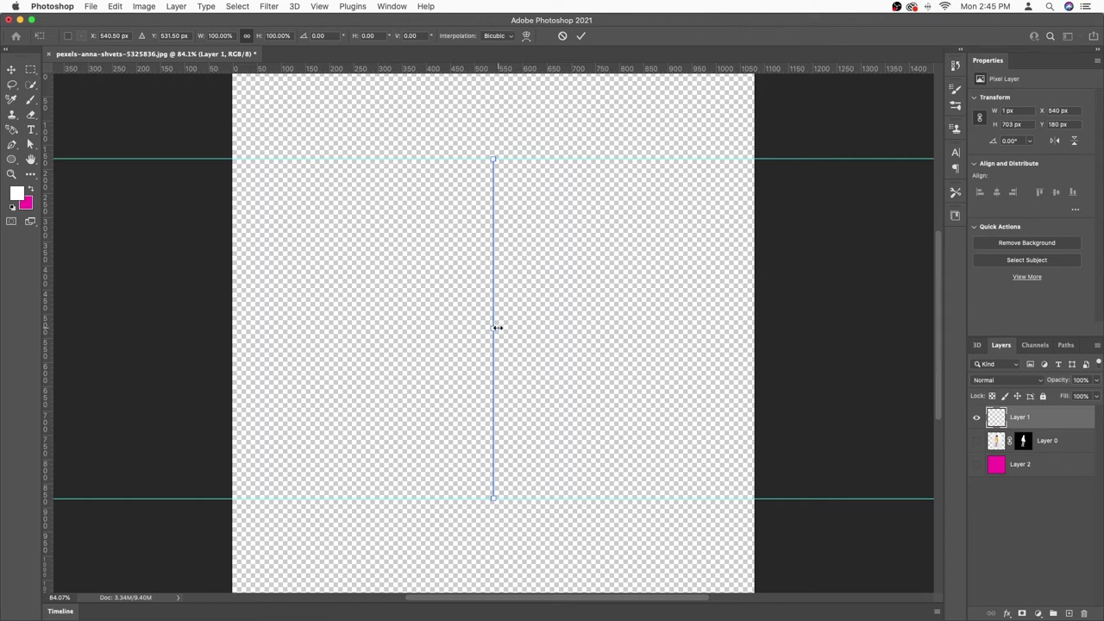
drag(497, 328, 756, 329)
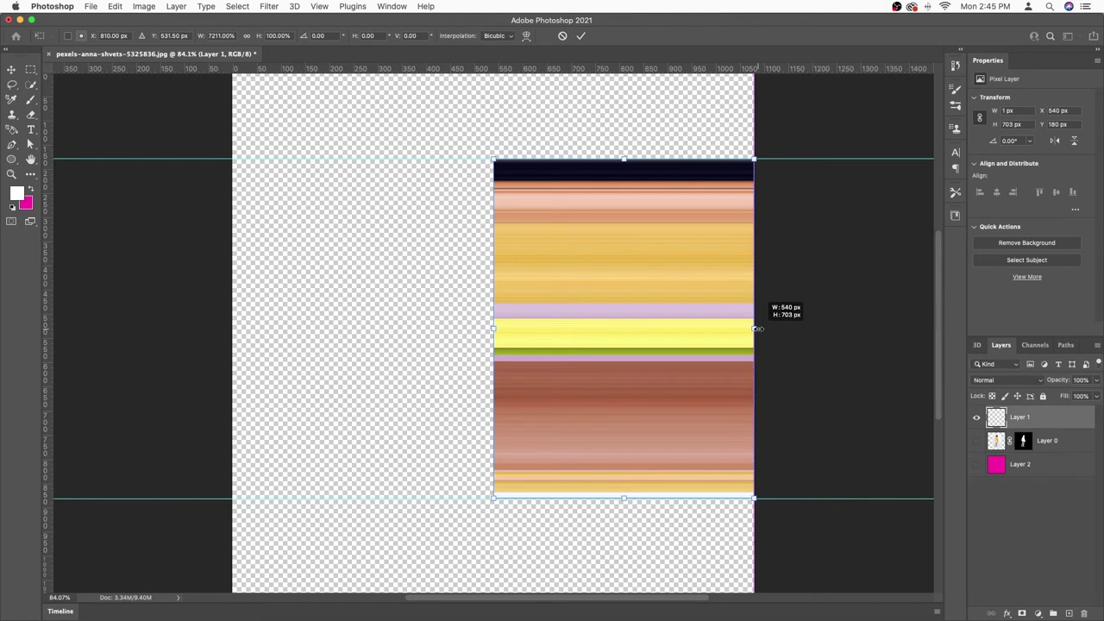
drag(494, 326, 232, 326)
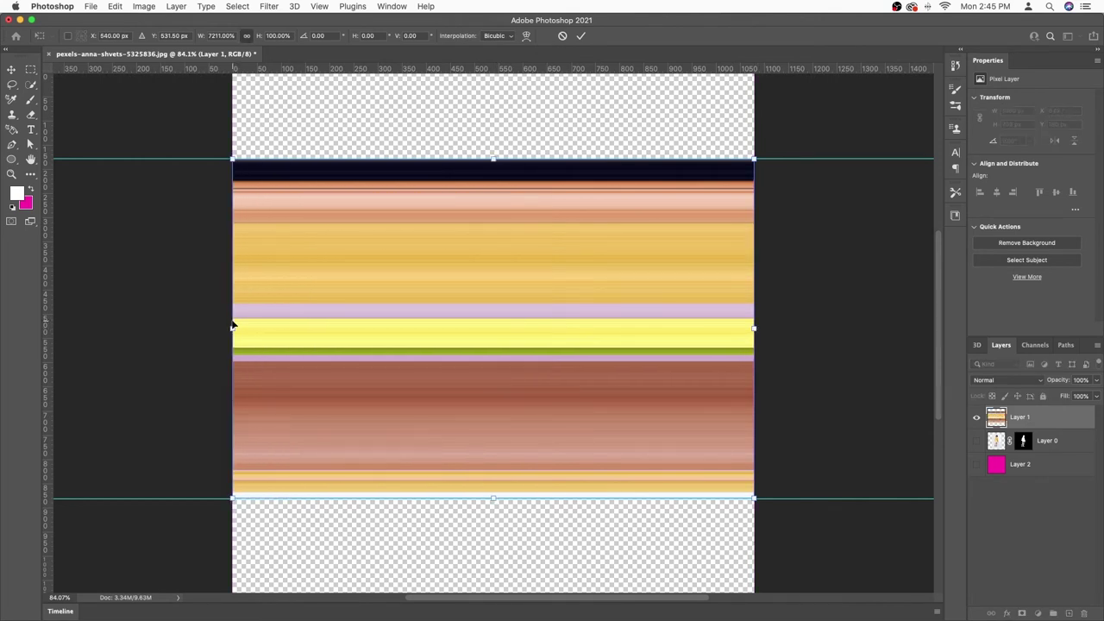
key(Return)
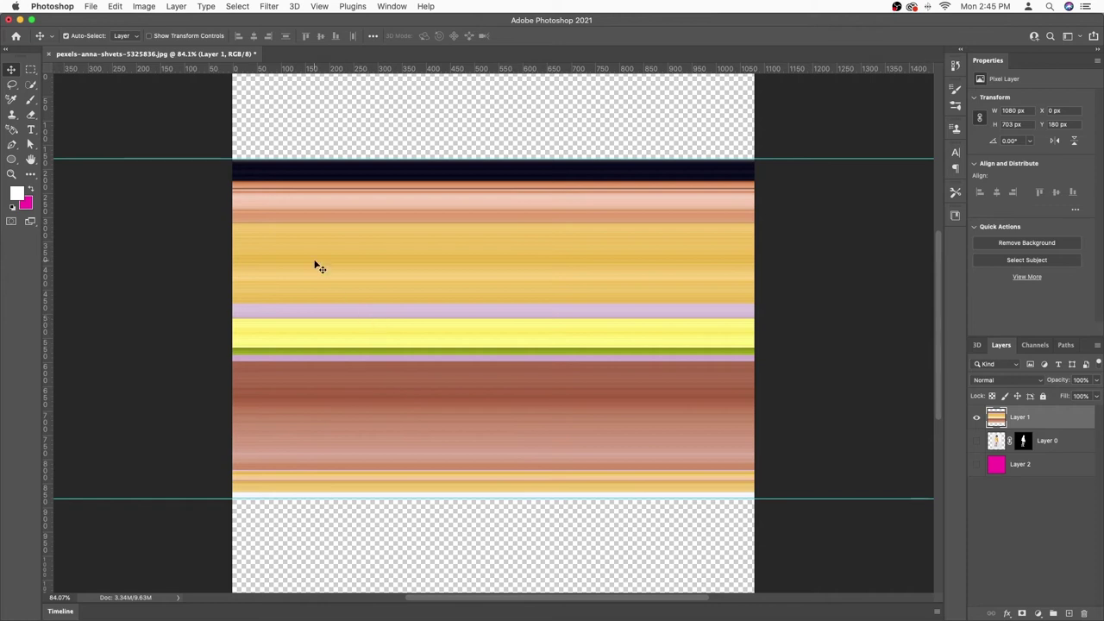
Try the Polar Coordinates filter on the striped Layer 1, then undo it
click(268, 7)
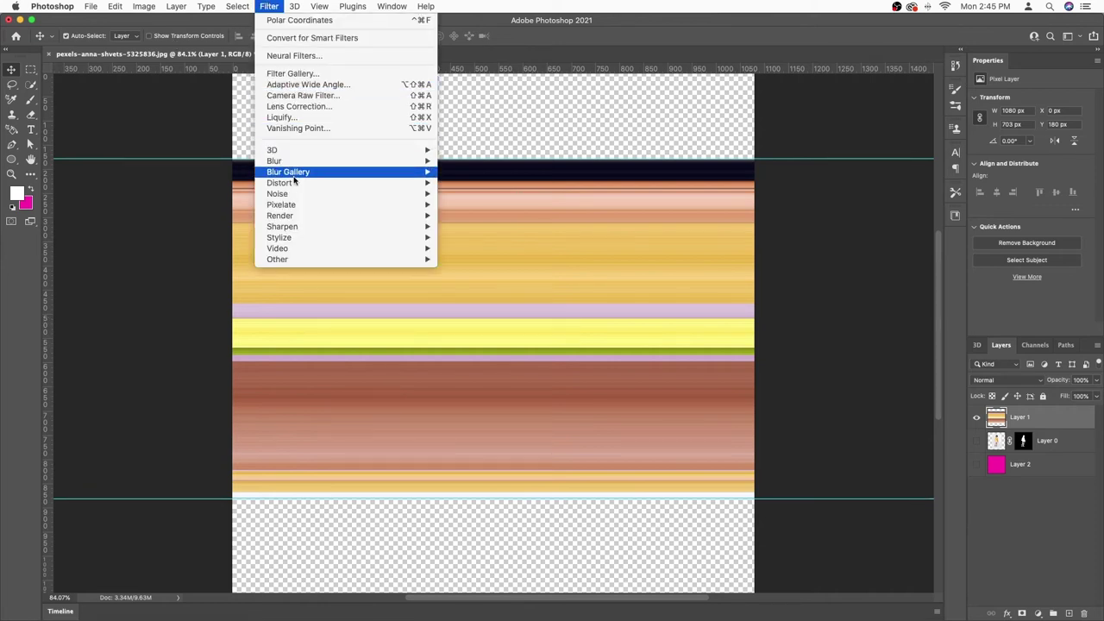
mouse_move(279, 183)
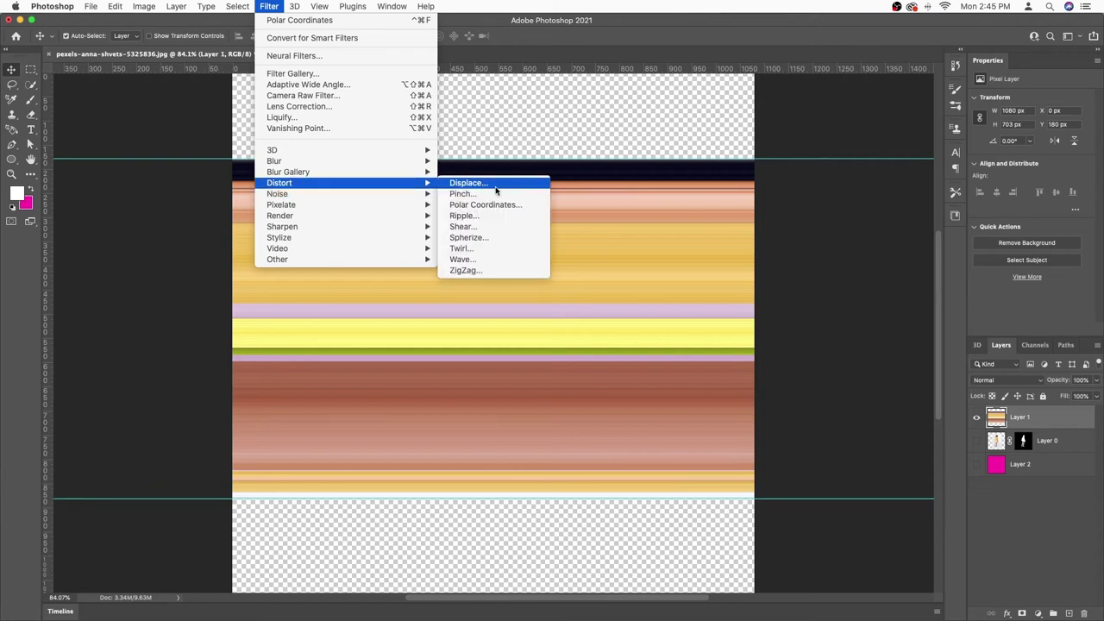
click(490, 205)
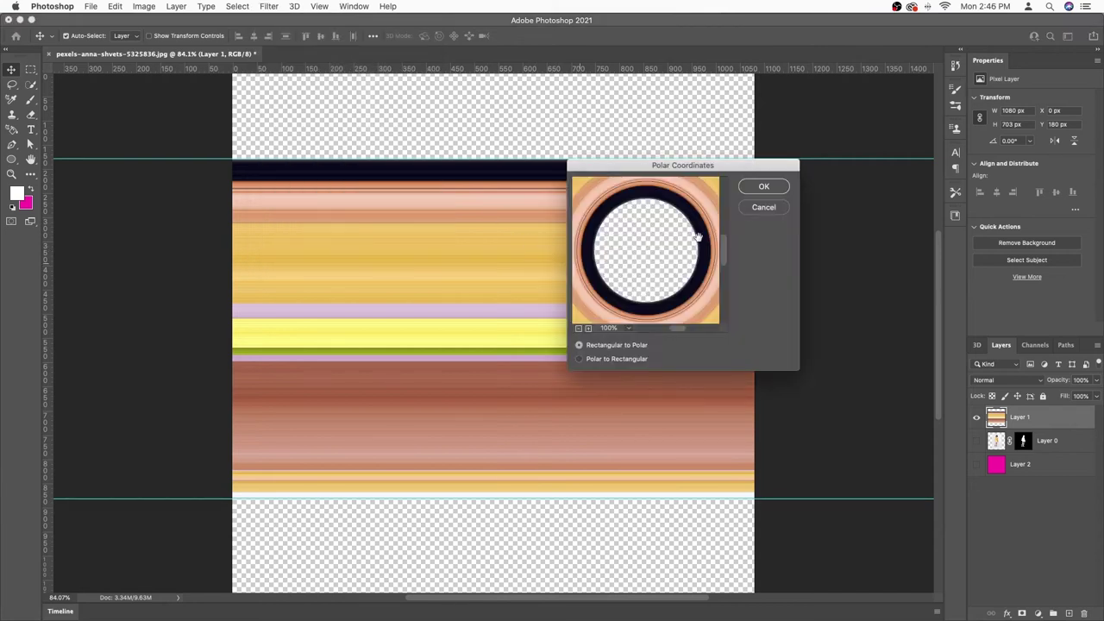
click(763, 187)
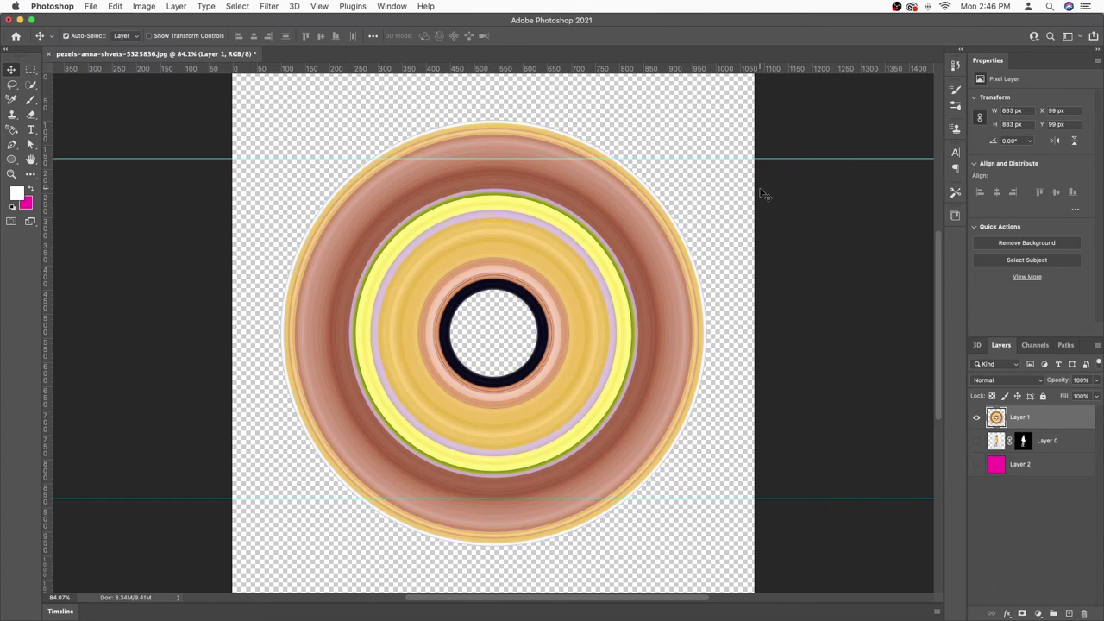
key(super+z)
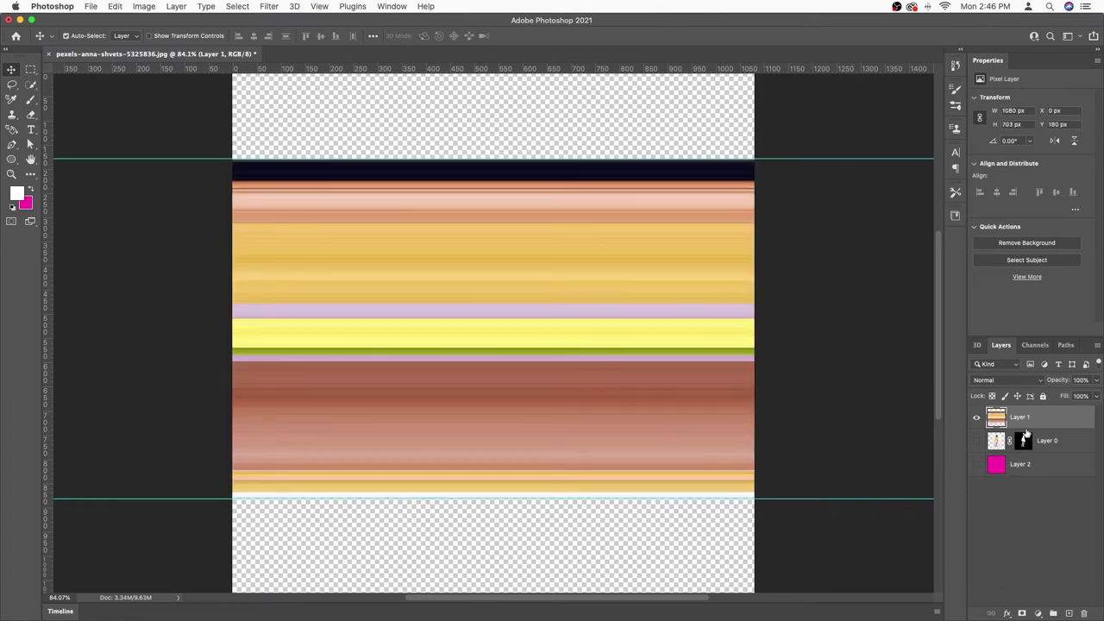
Convert the striped Layer 1 into a smart object
right_click(1025, 431)
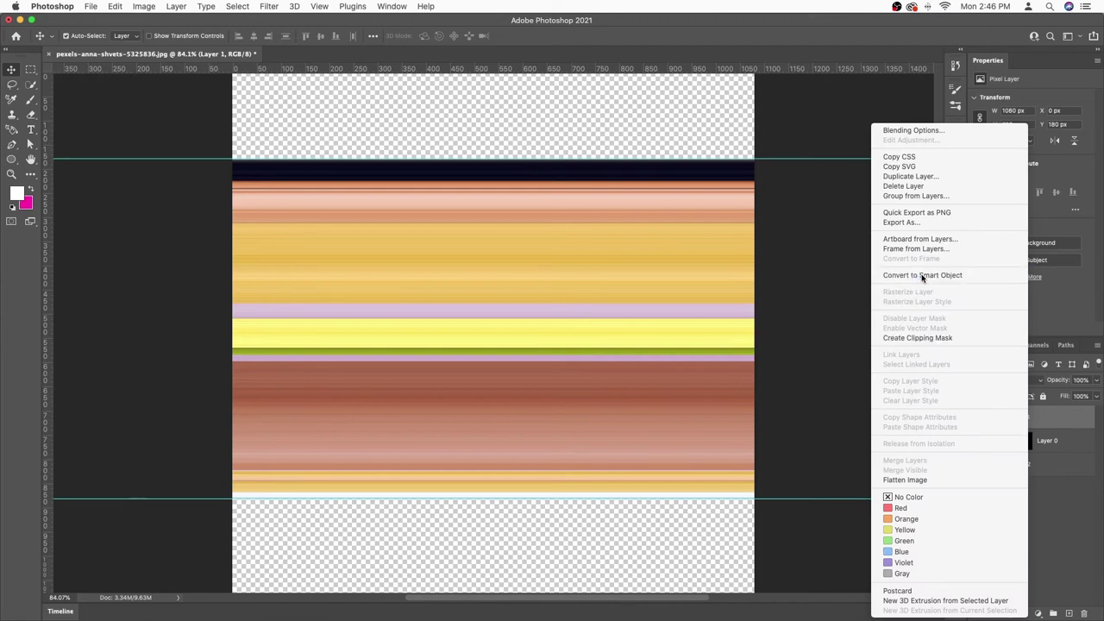
click(917, 274)
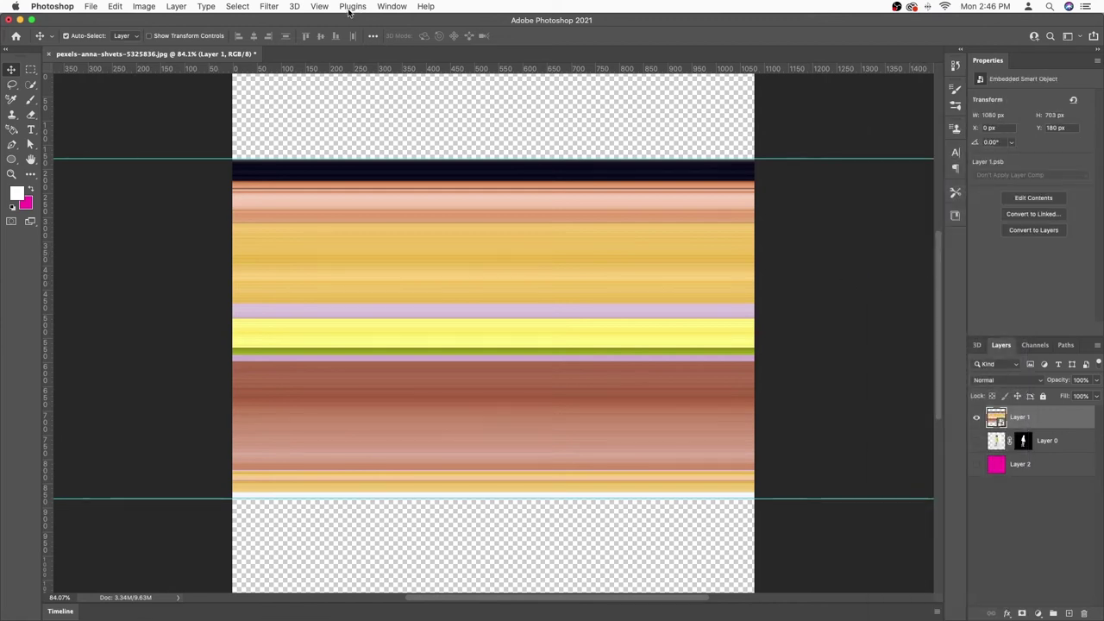
click(270, 6)
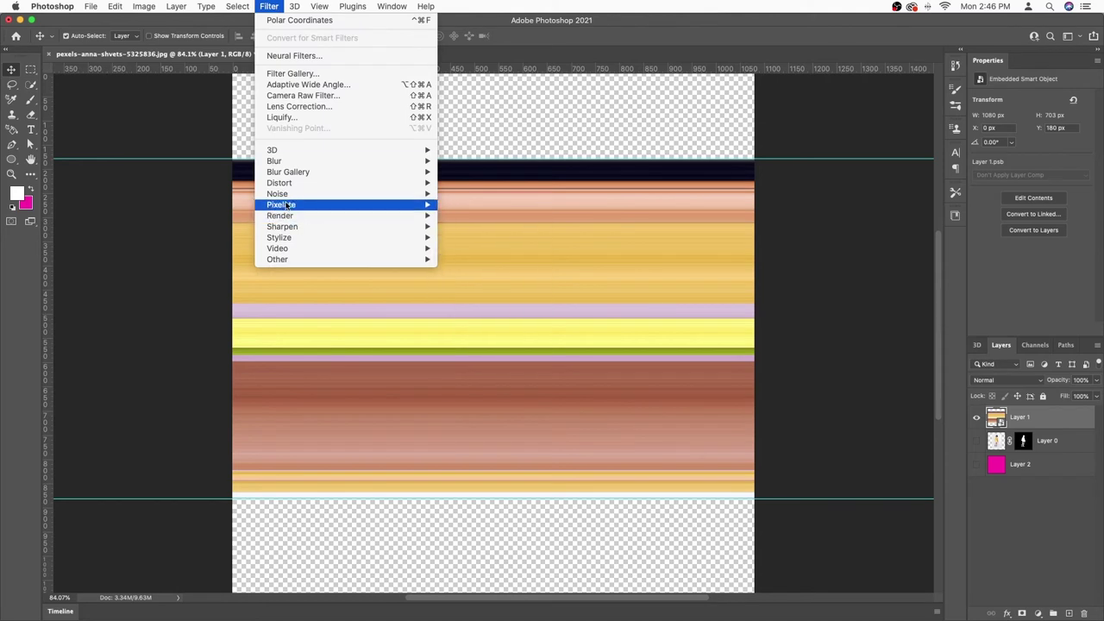
mouse_move(280, 183)
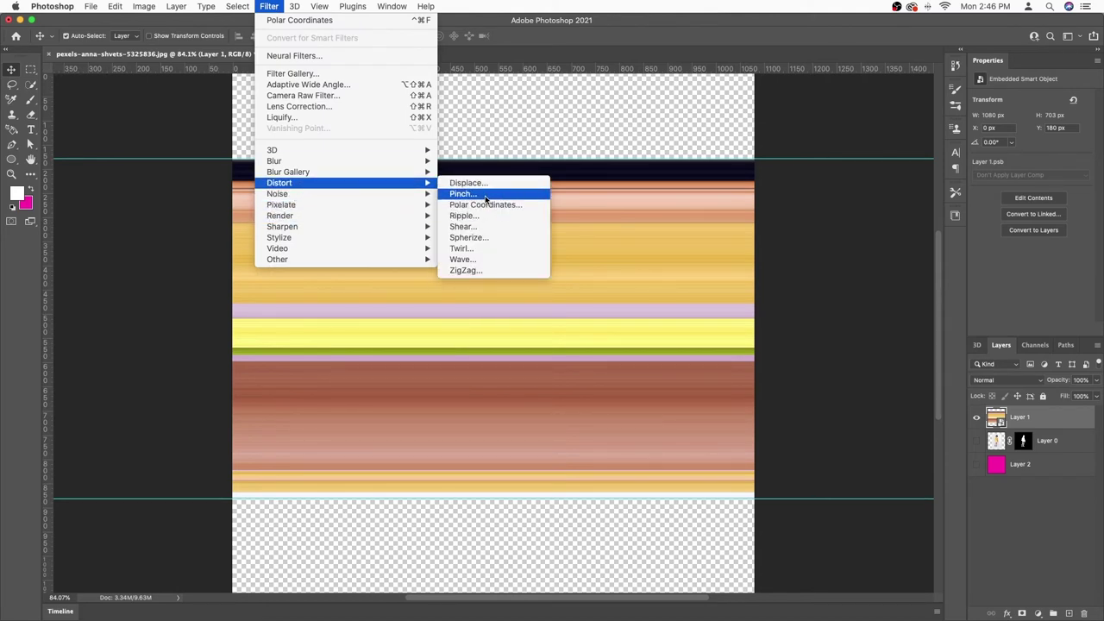
Apply Polar Coordinates (Rectangular to Polar) as a smart filter and show the skateboarder above the rings
click(486, 205)
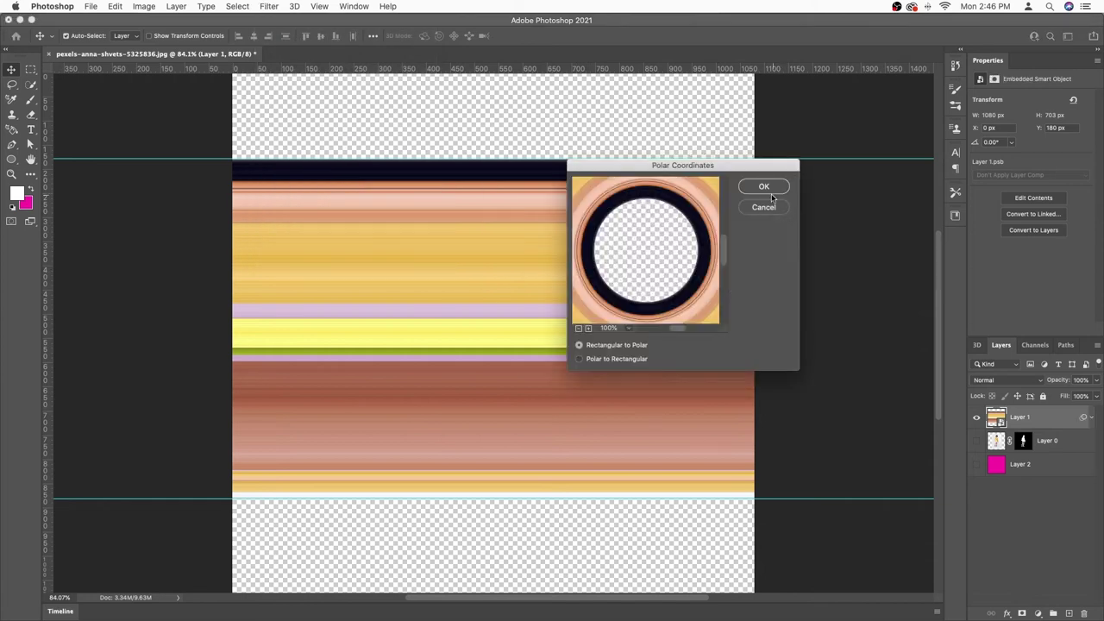
click(764, 187)
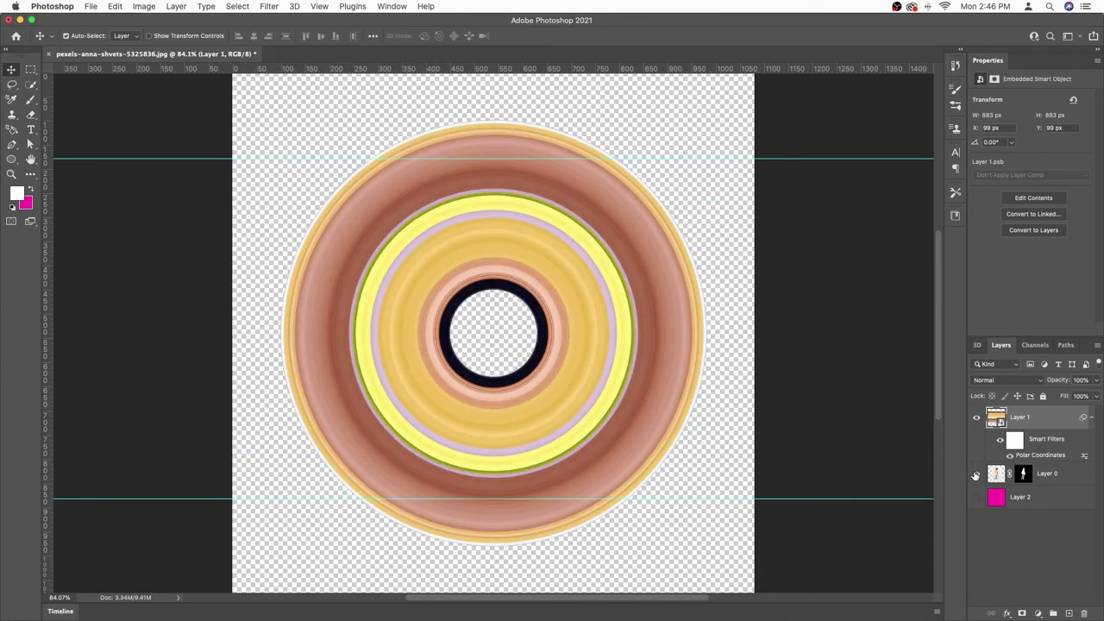
click(975, 474)
drag(1062, 479, 1040, 412)
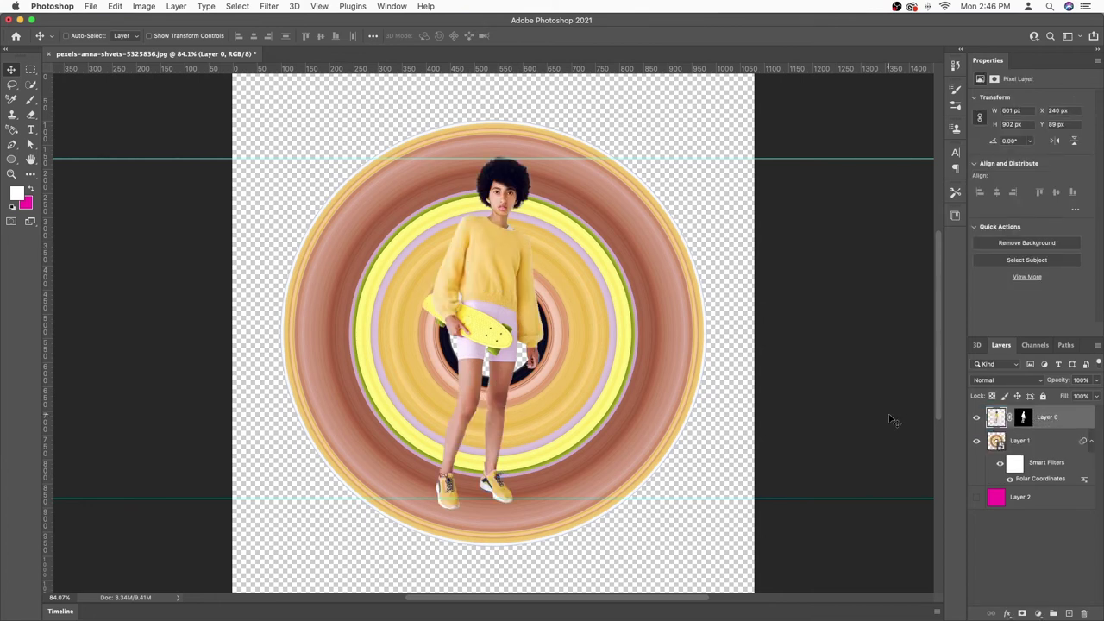
Nudge the woman to X 250, Y 249 px and lasso around the rings along her legs
key(shift+Down)
key(shift+Down)
key(shift+Down)
key(shift+Down)
key(shift+Down)
key(shift+Down)
key(shift+Down)
key(shift+Down)
key(shift+Down)
key(shift+Down)
key(shift+Down)
key(shift+Down)
key(shift+Down)
key(shift+Down)
key(shift+Down)
key(shift+Down)
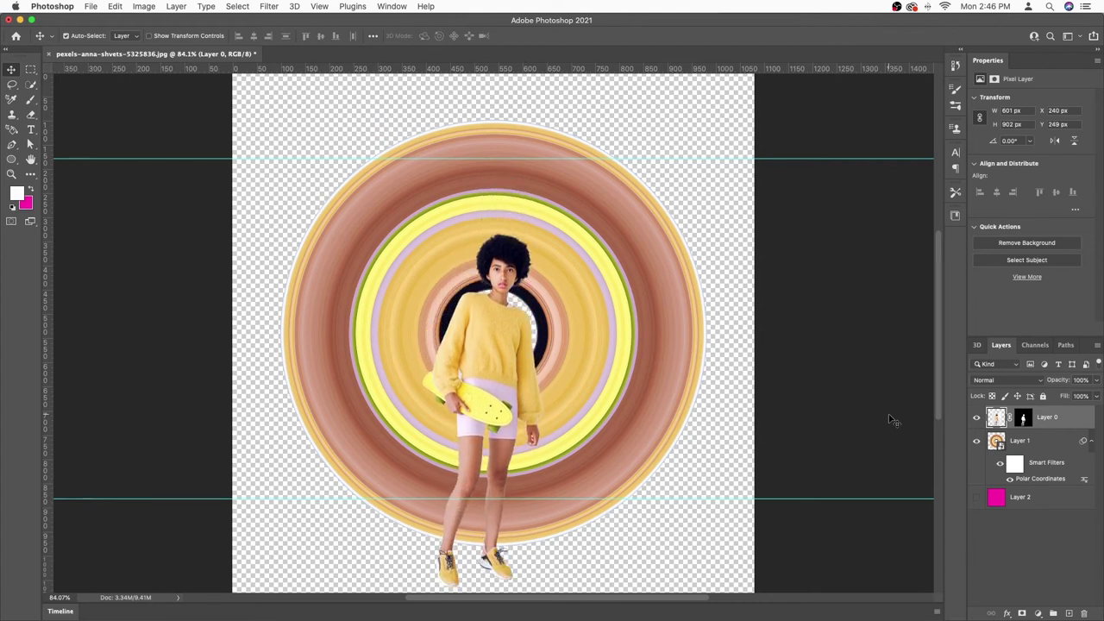
key(shift+Right)
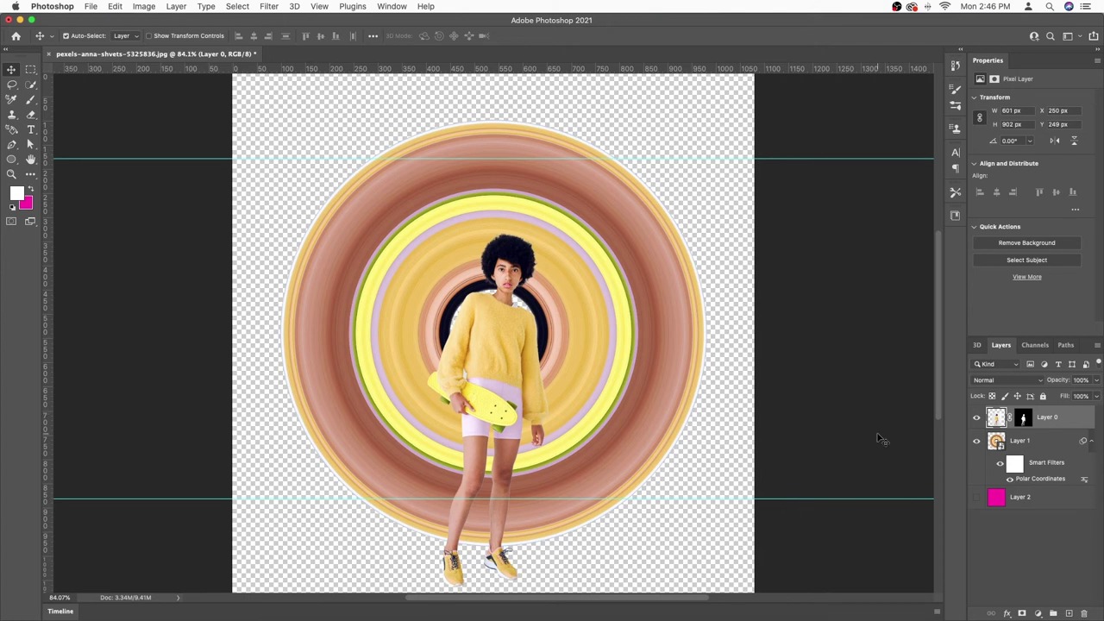
key(l)
mouse_move(448, 563)
mouse_down()
mouse_move(483, 409)
mouse_move(507, 428)
mouse_move(497, 539)
mouse_move(536, 559)
mouse_move(612, 552)
mouse_move(747, 389)
mouse_move(712, 173)
mouse_move(658, 133)
mouse_move(377, 106)
mouse_move(222, 257)
mouse_move(223, 421)
mouse_move(293, 530)
mouse_move(328, 548)
mouse_up()
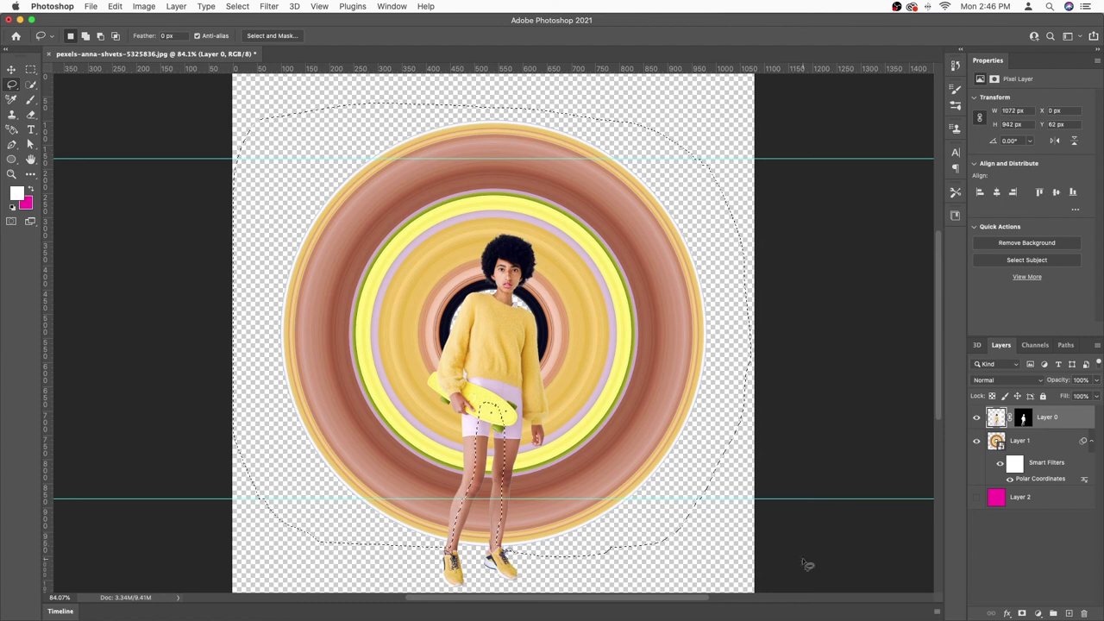
Mask Layer 1 with the selection, turn on Move tool Auto-Select, and target Layer 1's image
click(1027, 442)
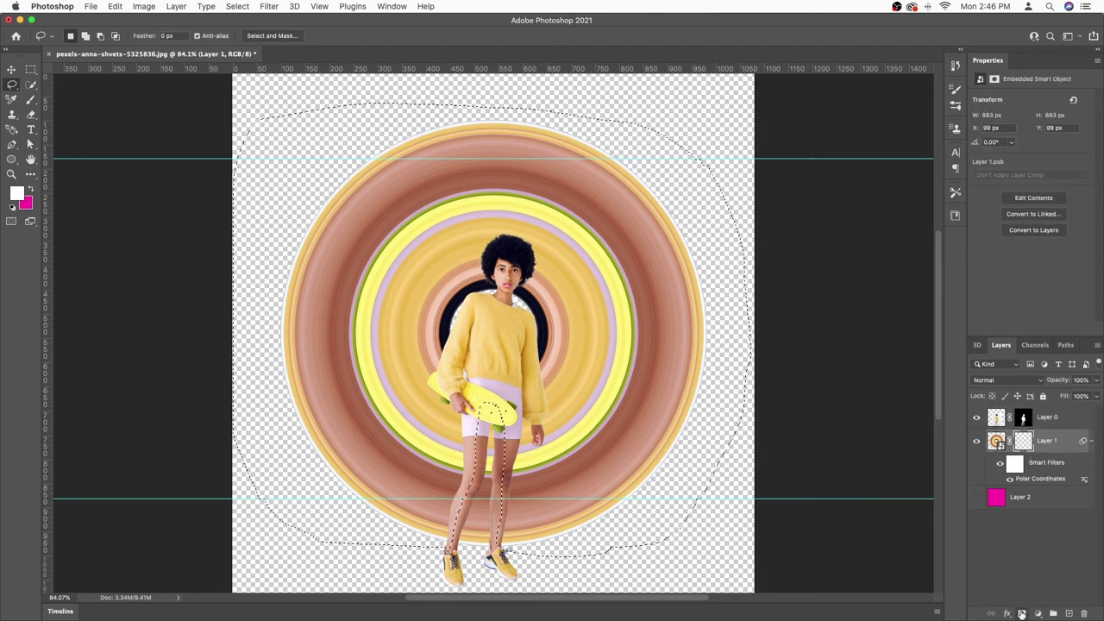
click(1022, 613)
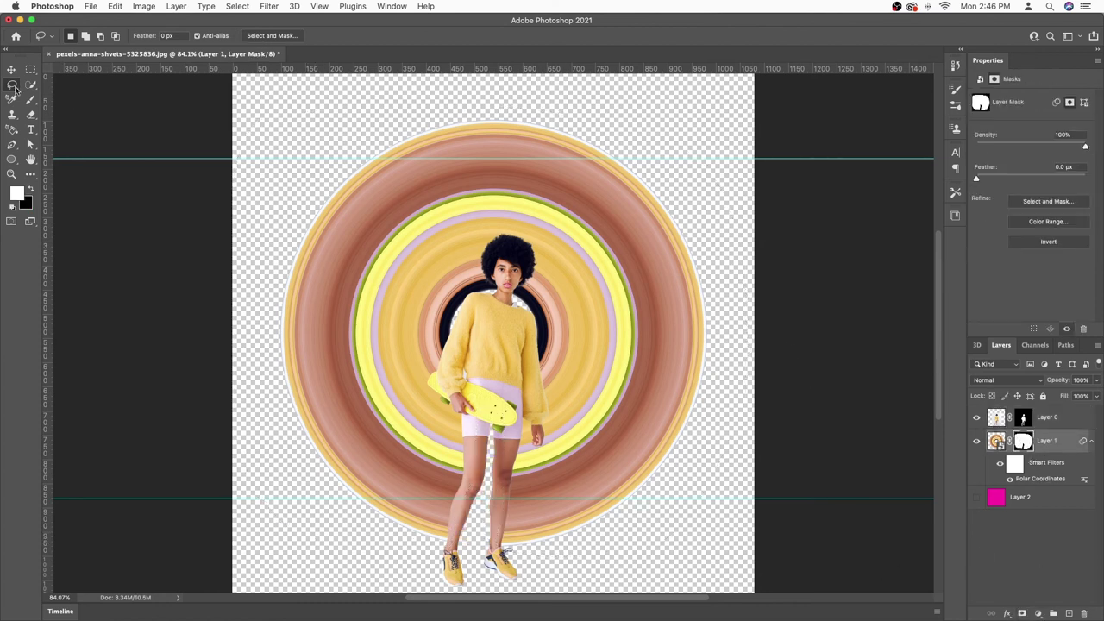
click(11, 69)
click(67, 35)
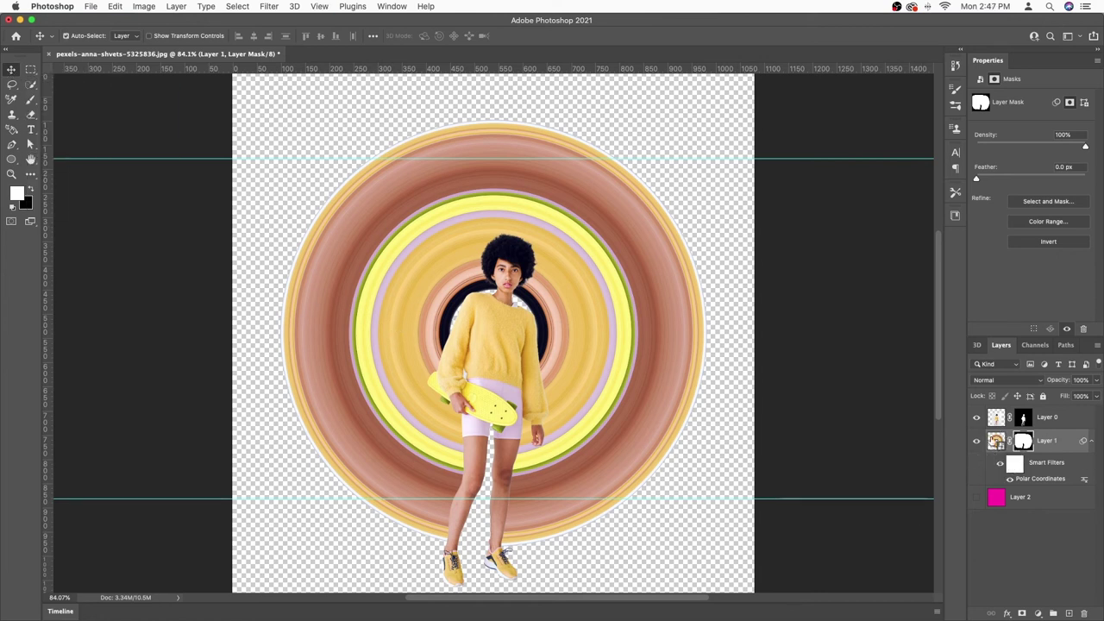
click(993, 441)
Flip the smart object's stripes vertically, then save and close the .psb contents
double_click(994, 440)
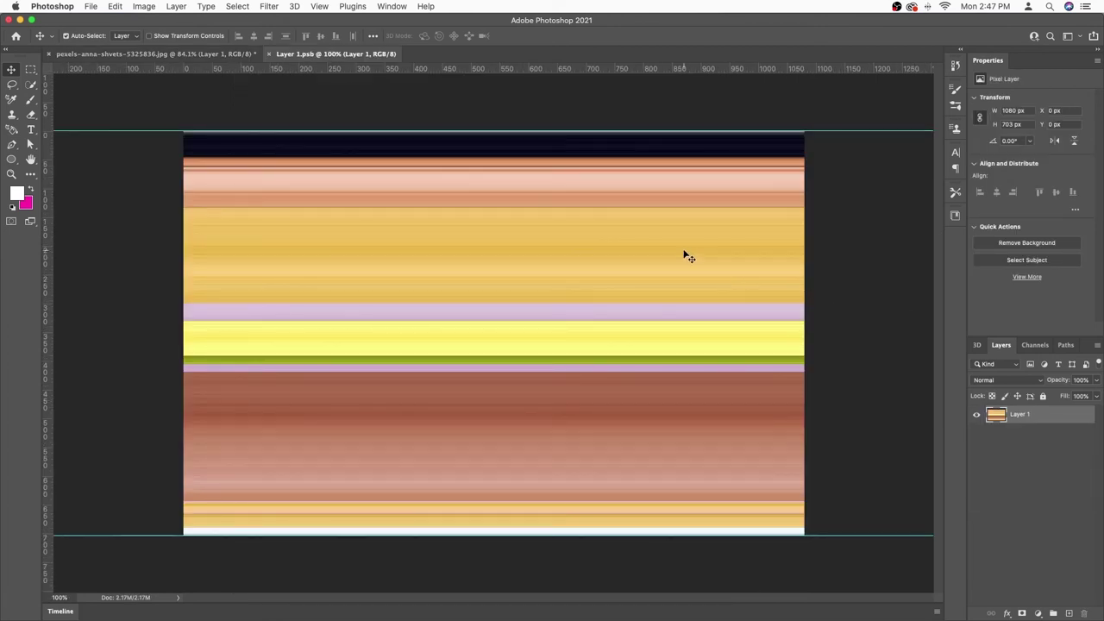
key(ctrl+t)
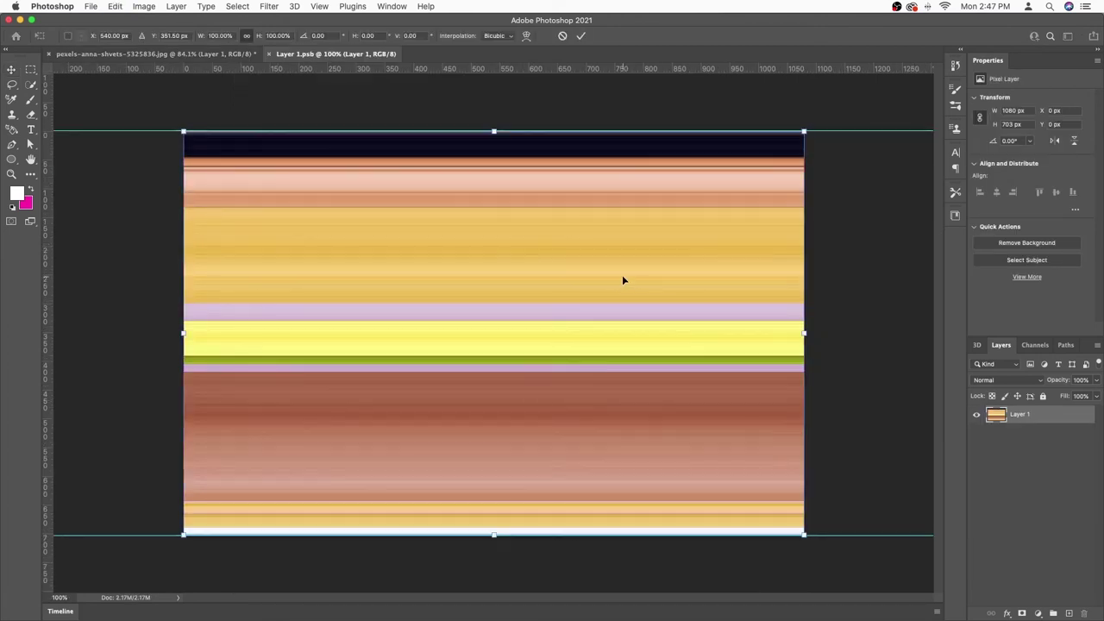
right_click(632, 261)
click(675, 469)
key(Return)
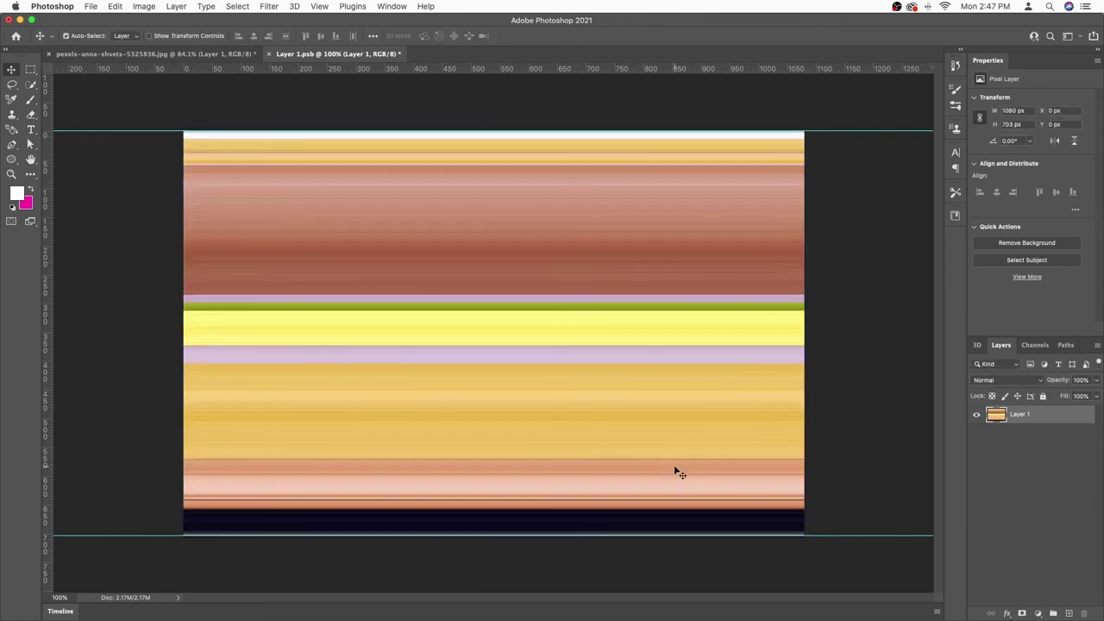
key(ctrl+s)
key(ctrl+w)
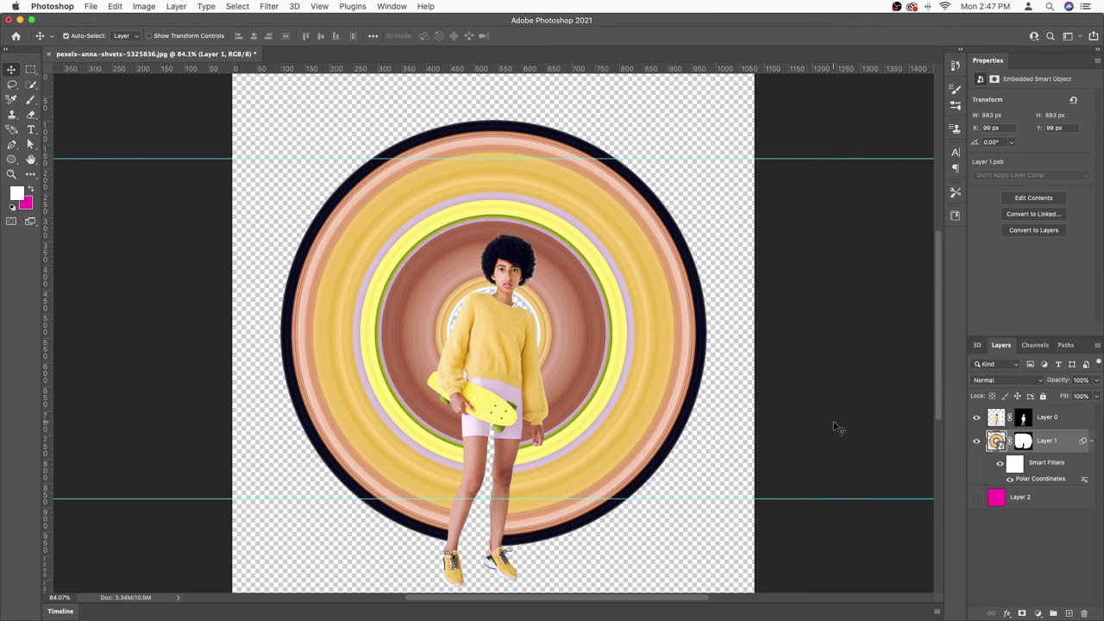
Show Layer 2 and fill it with white
click(1035, 501)
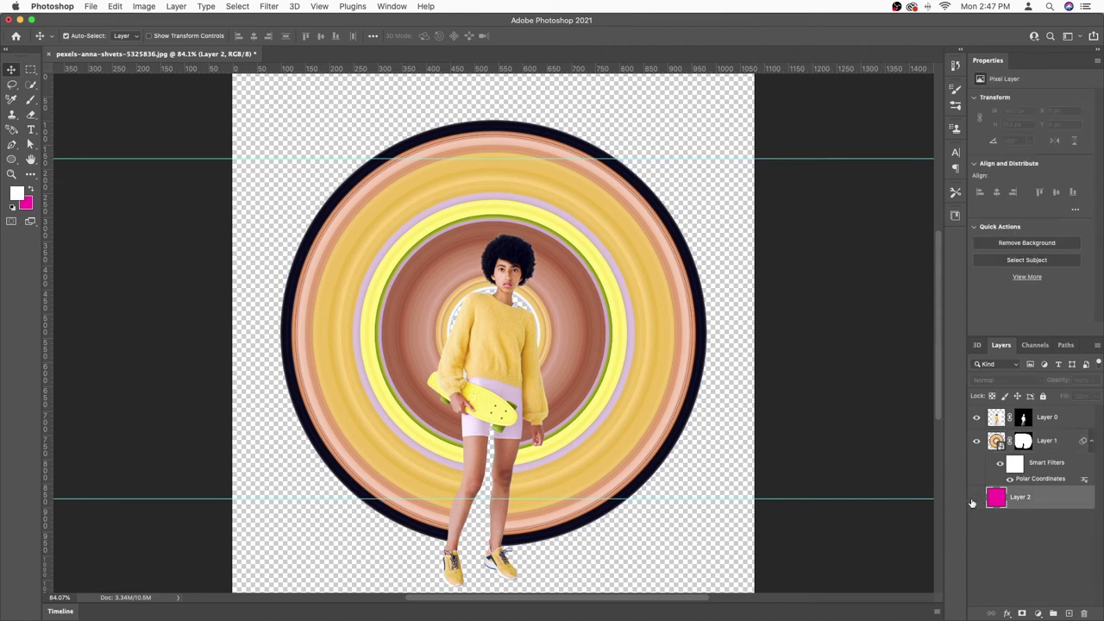
click(977, 498)
key(x)
key(ctrl+BackSpace)
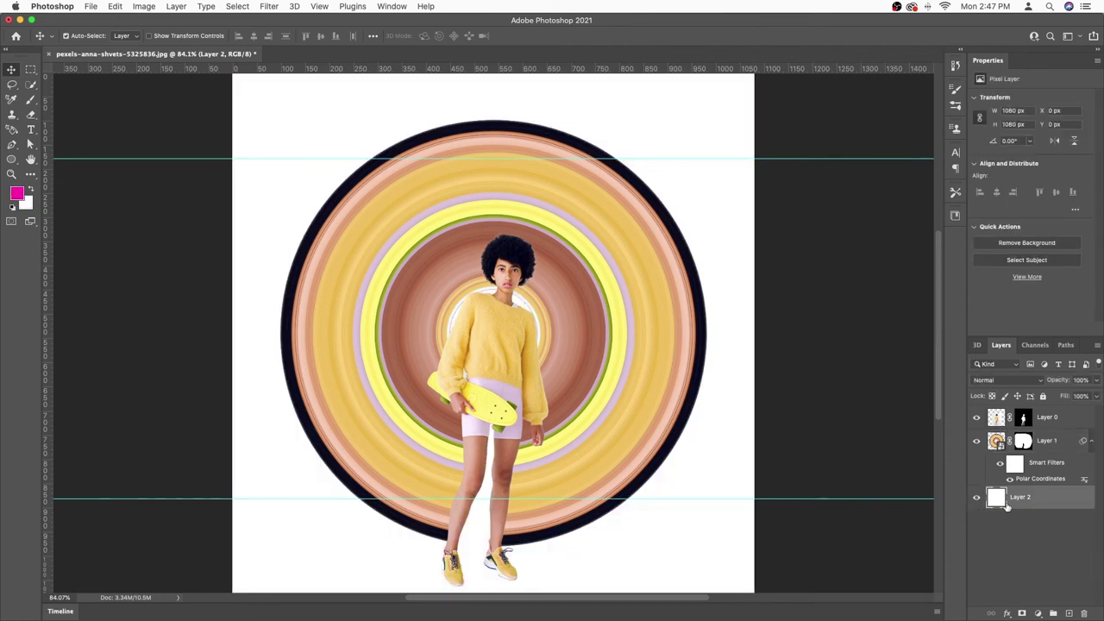
Add a Solid Color fill layer in pale cream (#f5ecd6) above Layer 2
click(1038, 613)
click(1032, 393)
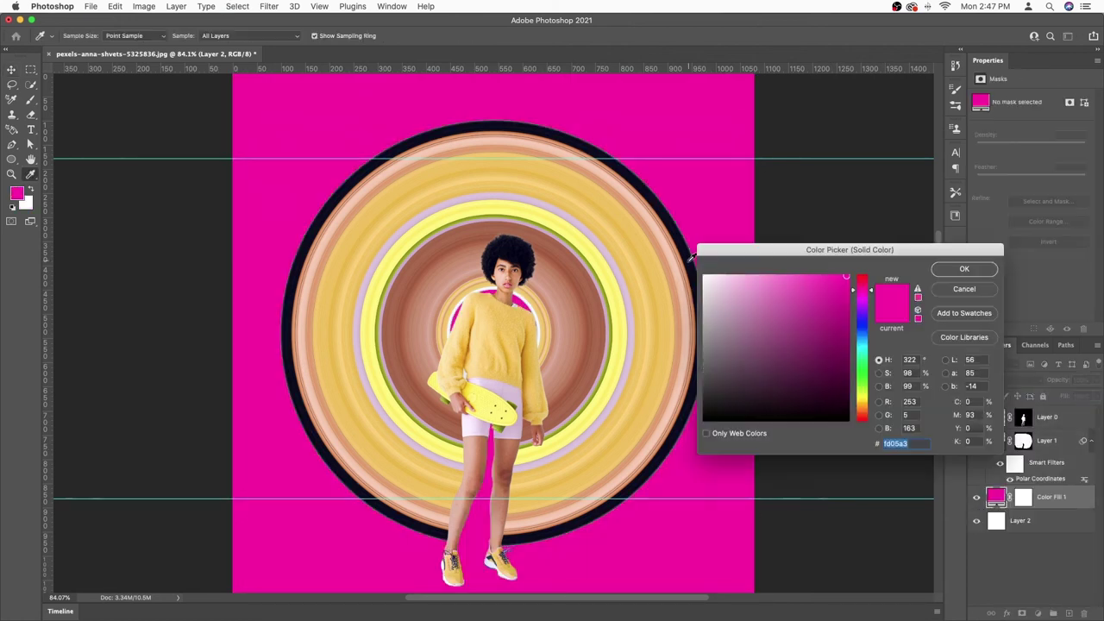
drag(654, 267, 464, 546)
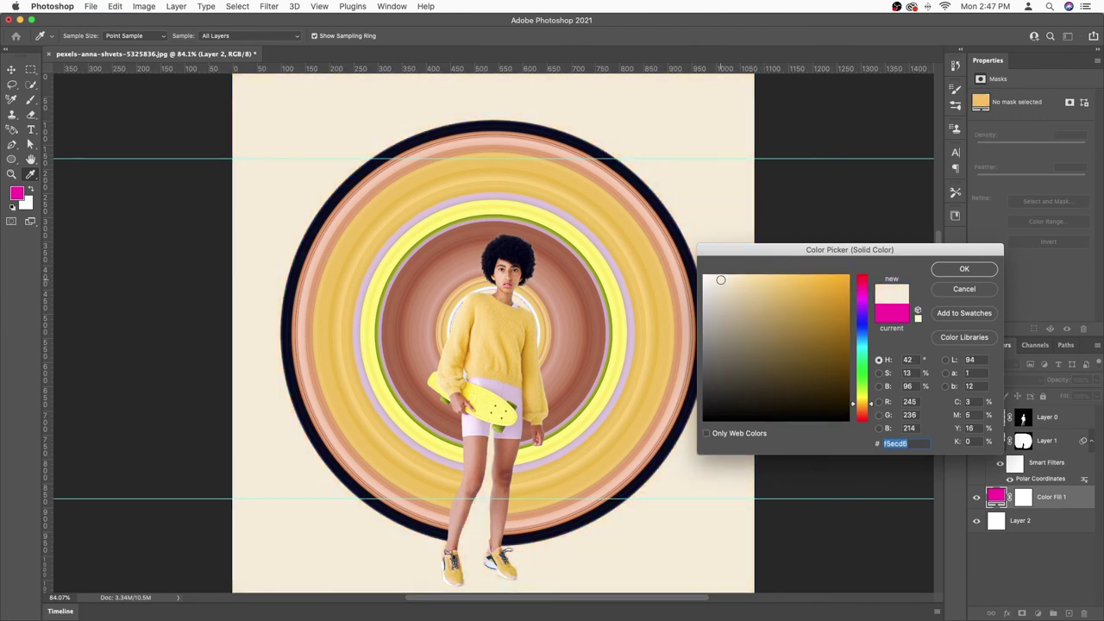
click(965, 268)
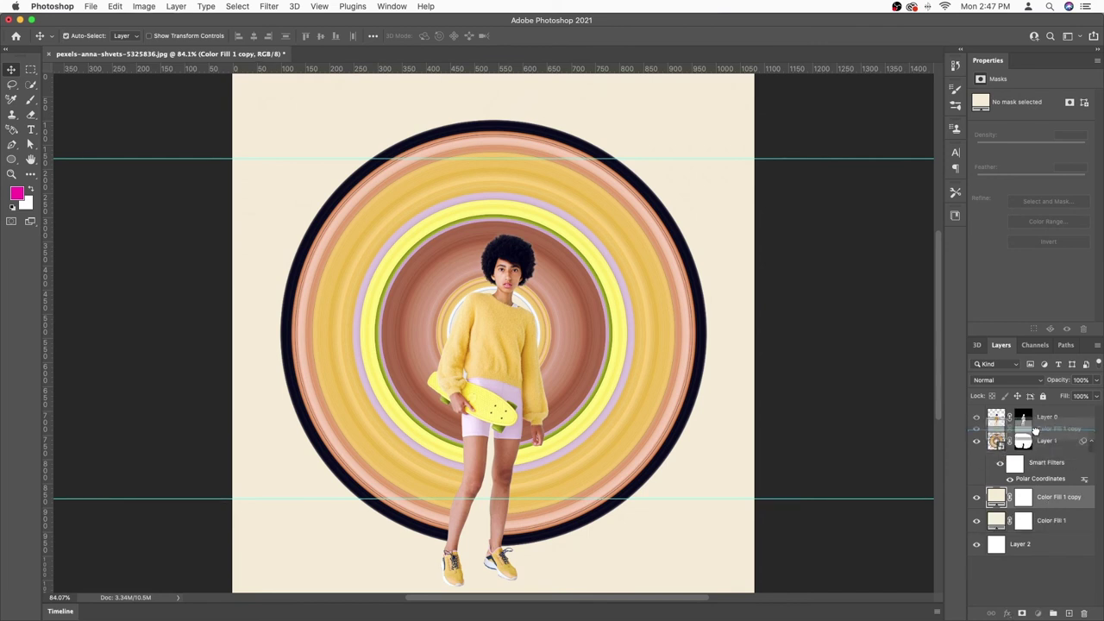
Place Color Fill 1 copy between Layer 0 and Layer 1, in Overlay mode, coloured dark brown #3c2b02
drag(1036, 430, 1035, 431)
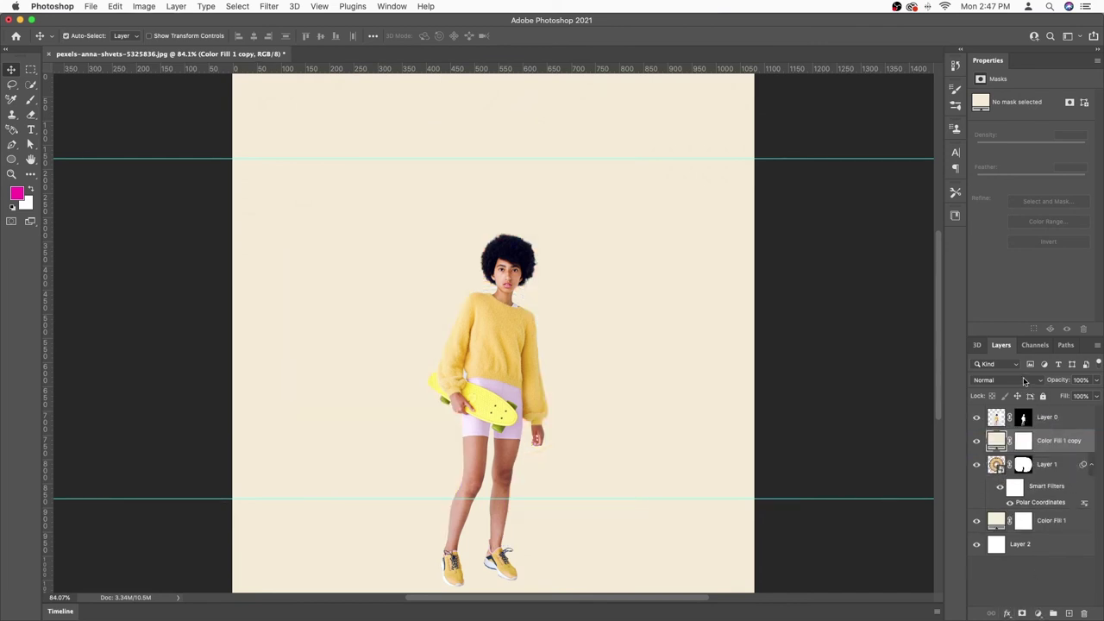
click(1025, 380)
click(986, 502)
double_click(997, 440)
mouse_move(806, 348)
mouse_down()
mouse_move(836, 336)
mouse_move(838, 348)
mouse_up()
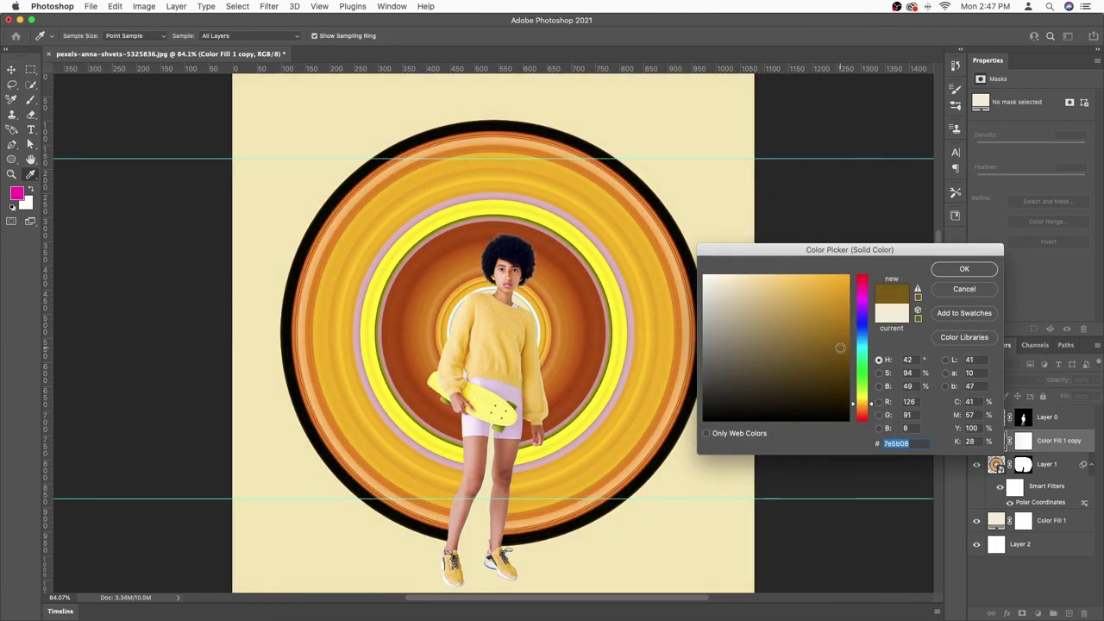
drag(847, 348, 805, 381)
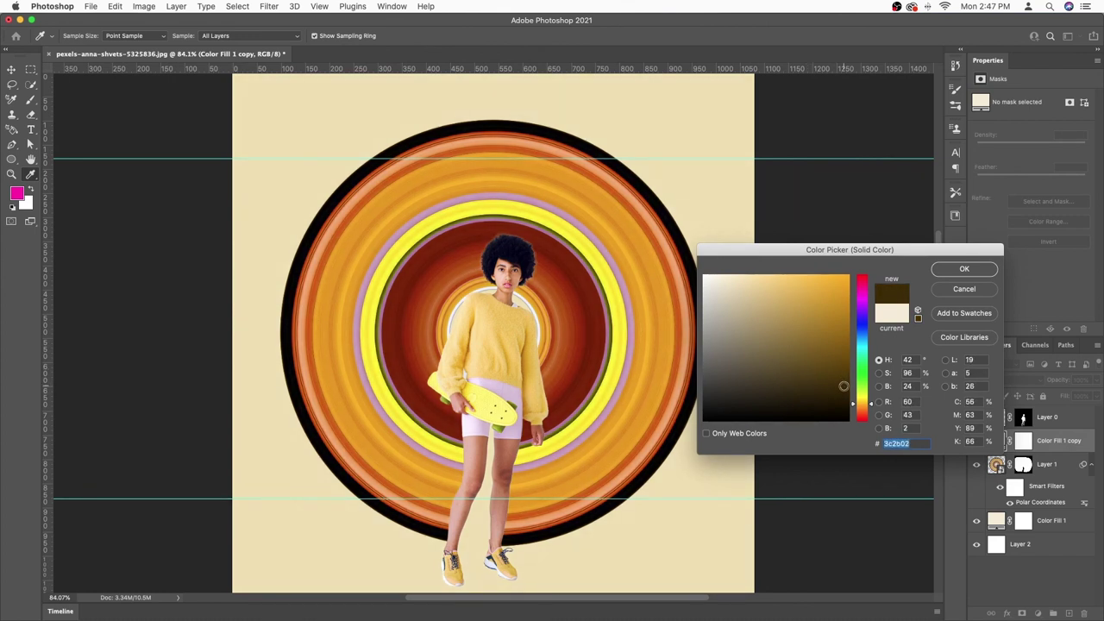
click(960, 270)
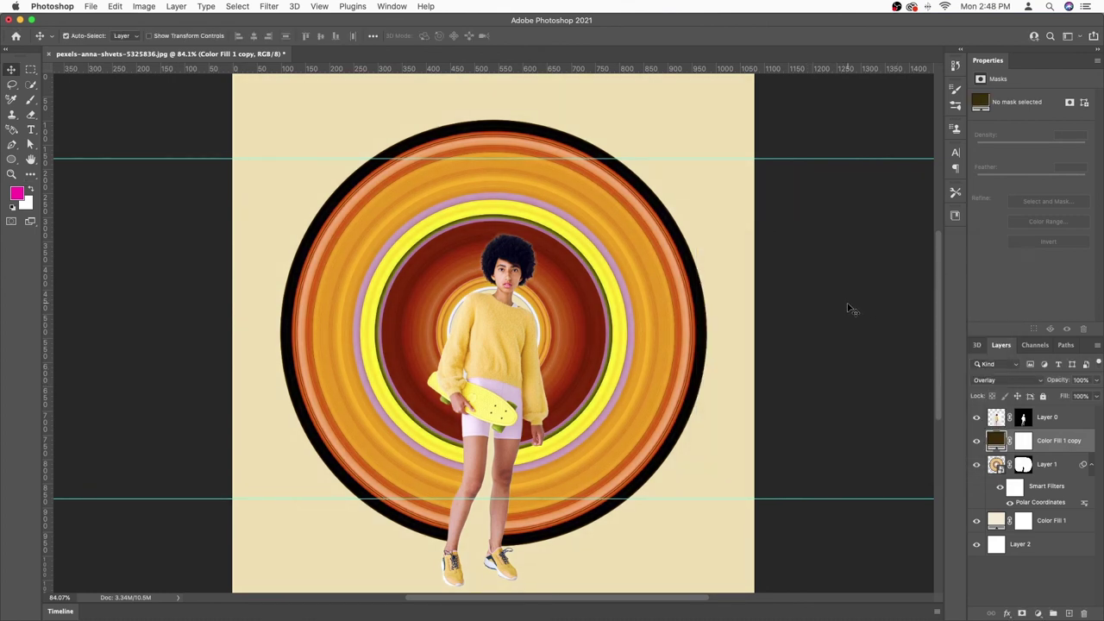